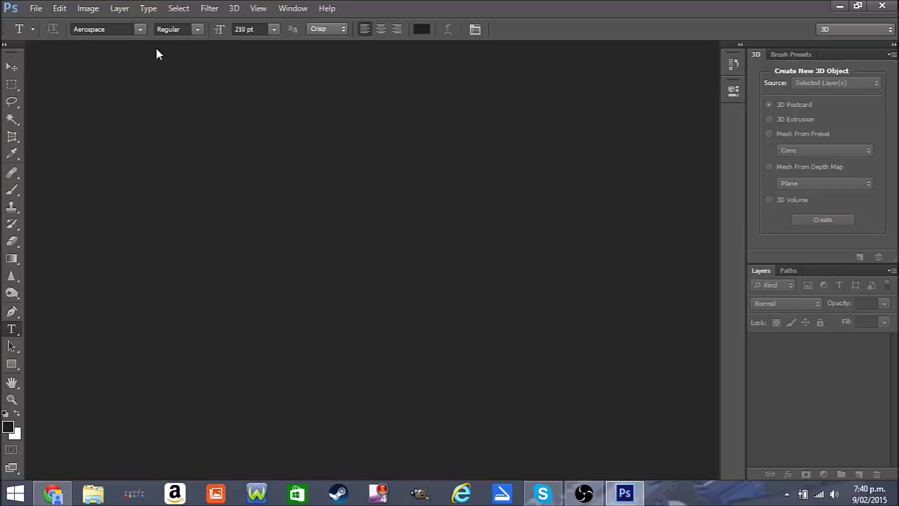
# Open Channel Art Template (Fireworks).png, accepting that its Fireworks data is discarded.
pyautogui.click(34, 8)
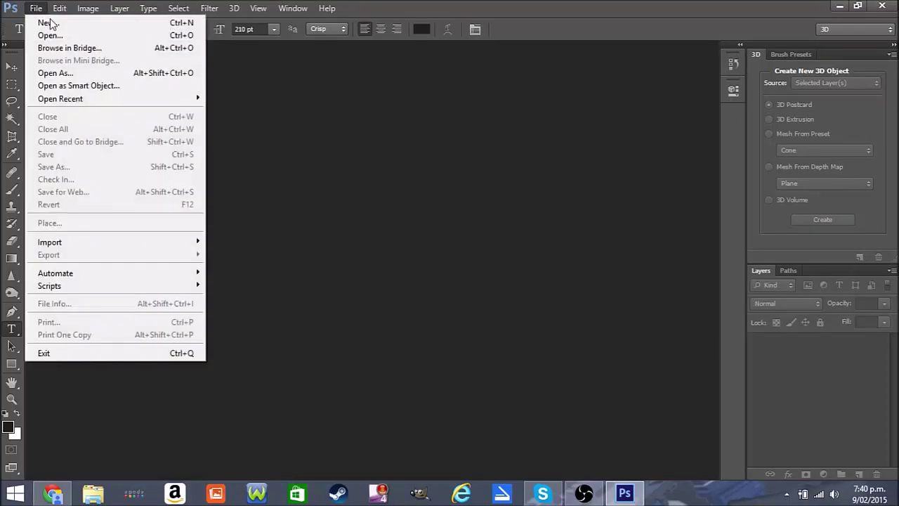
pyautogui.click(52, 35)
pyautogui.moveTo(564, 133); pyautogui.dragTo(593, 252)
pyautogui.doubleClick(337, 252)
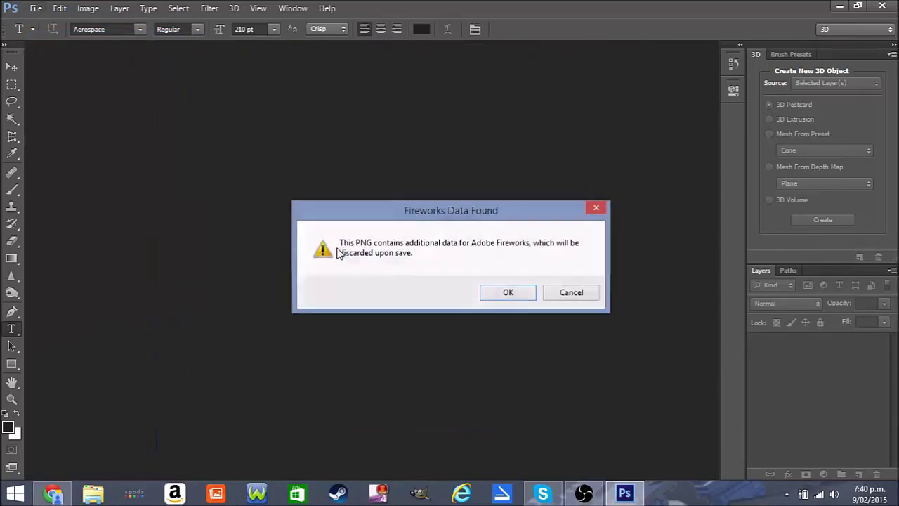
pyautogui.click(502, 292)
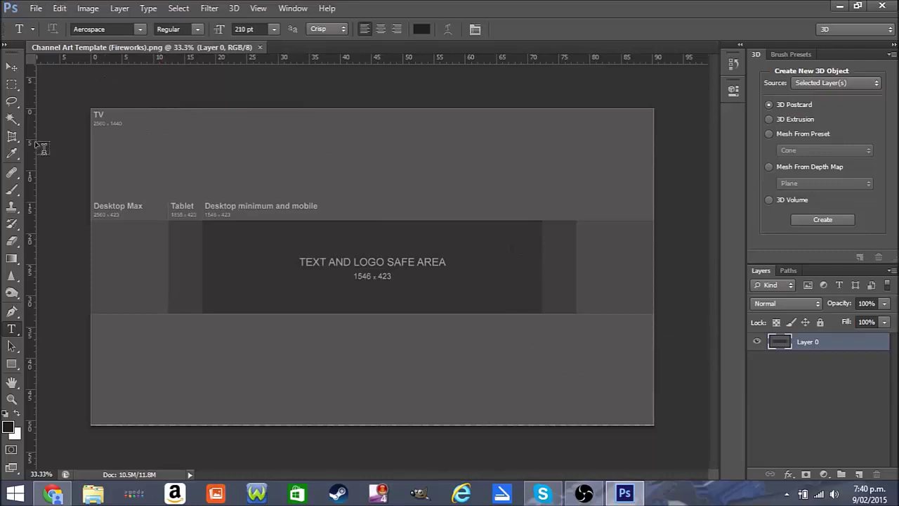
pyautogui.click(35, 7)
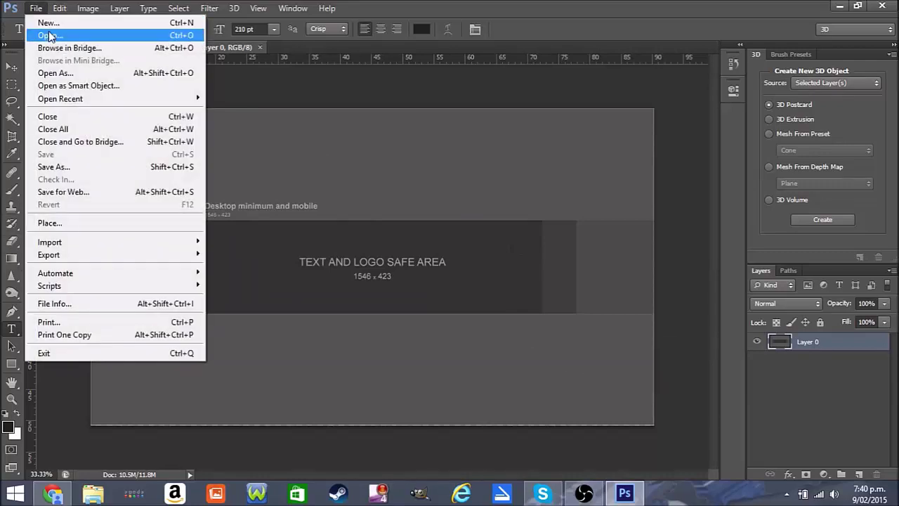
# Open the galaxy background JPEG.
pyautogui.click(41, 33)
pyautogui.moveTo(562, 157); pyautogui.dragTo(580, 274)
pyautogui.doubleClick(498, 259)
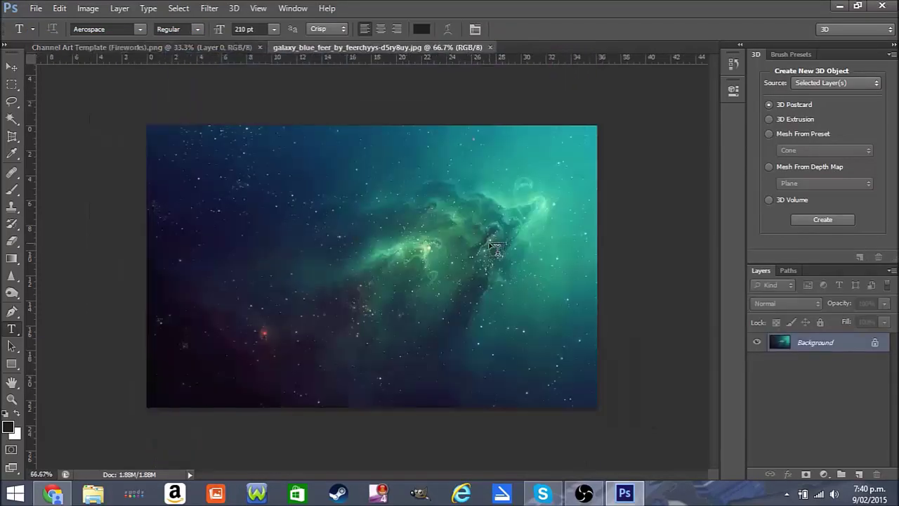
# Convert the galaxy Background into Layer 0 and drag it into the channel art template.
pyautogui.doubleClick(813, 345)
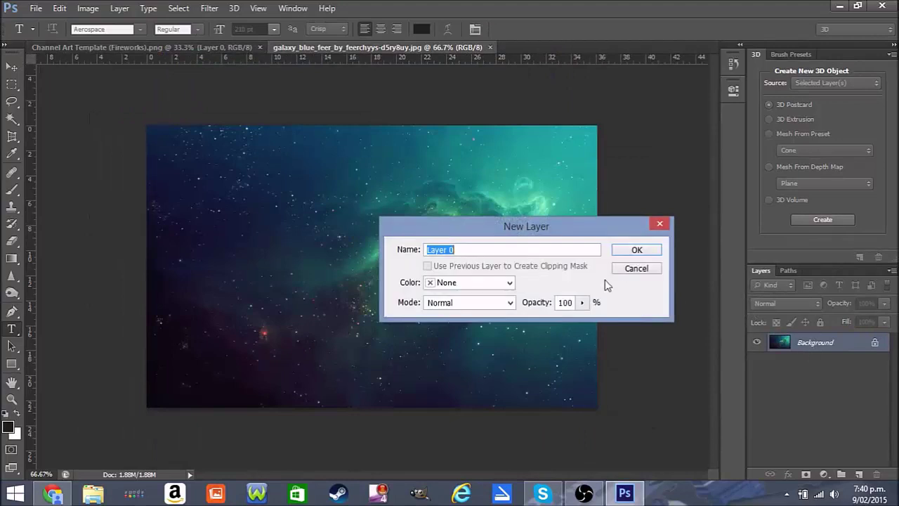
pyautogui.click(634, 249)
pyautogui.click(12, 66)
pyautogui.moveTo(460, 320); pyautogui.dragTo(226, 187)
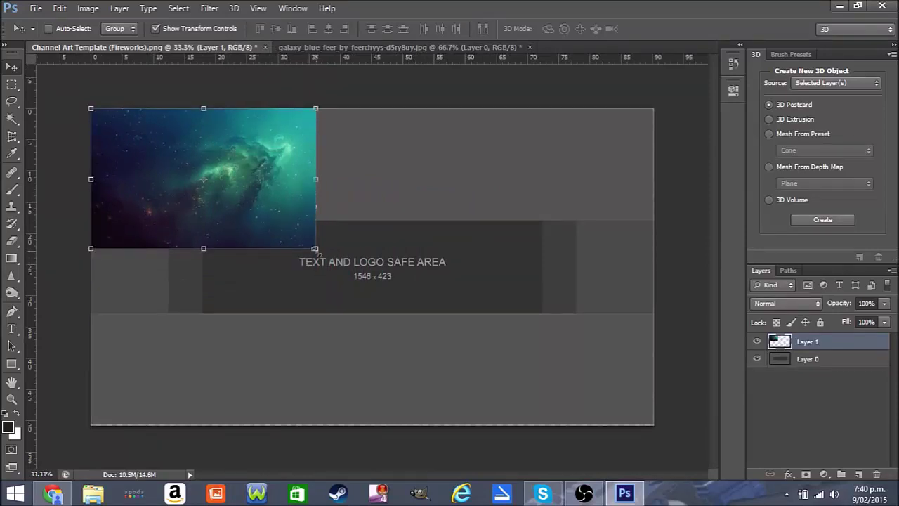
# Enlarge the galaxy layer to full template width and set its opacity to 46%.
pyautogui.moveTo(318, 253); pyautogui.dragTo(633, 392)
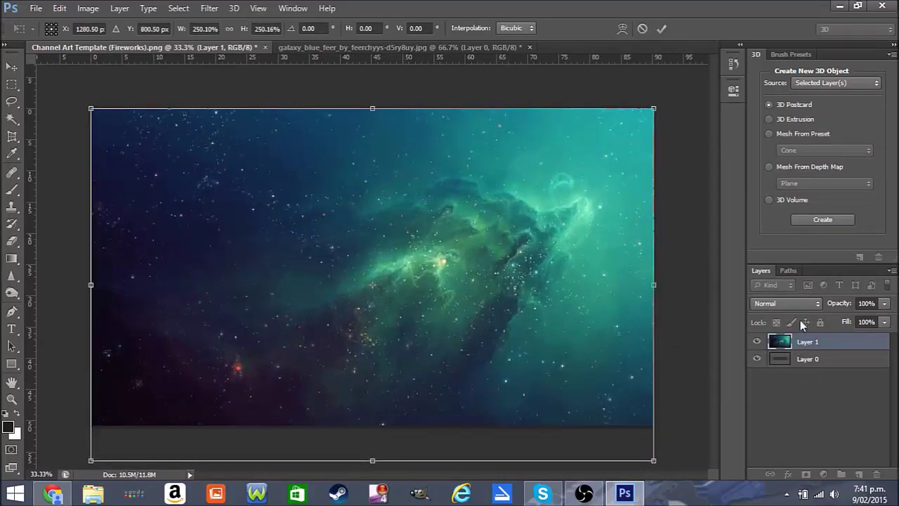
pyautogui.click(885, 303)
pyautogui.moveTo(885, 320); pyautogui.dragTo(877, 321)
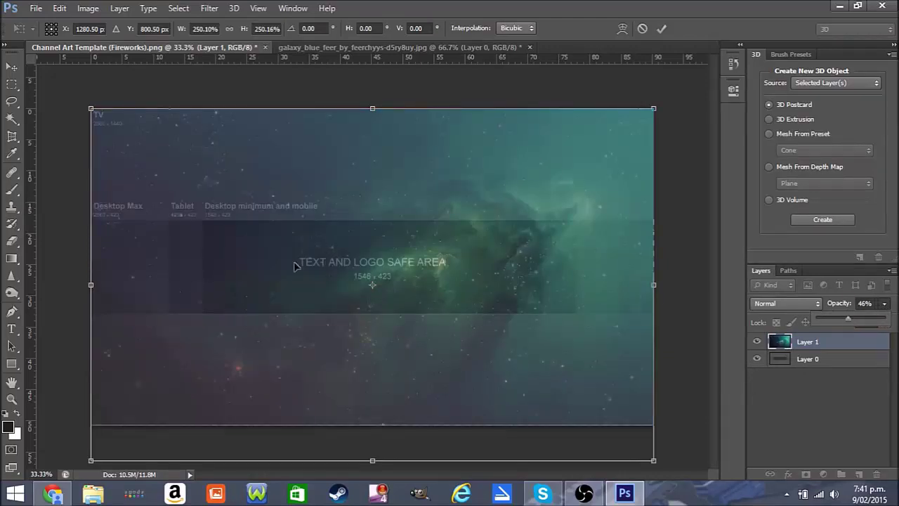
pyautogui.click(660, 44)
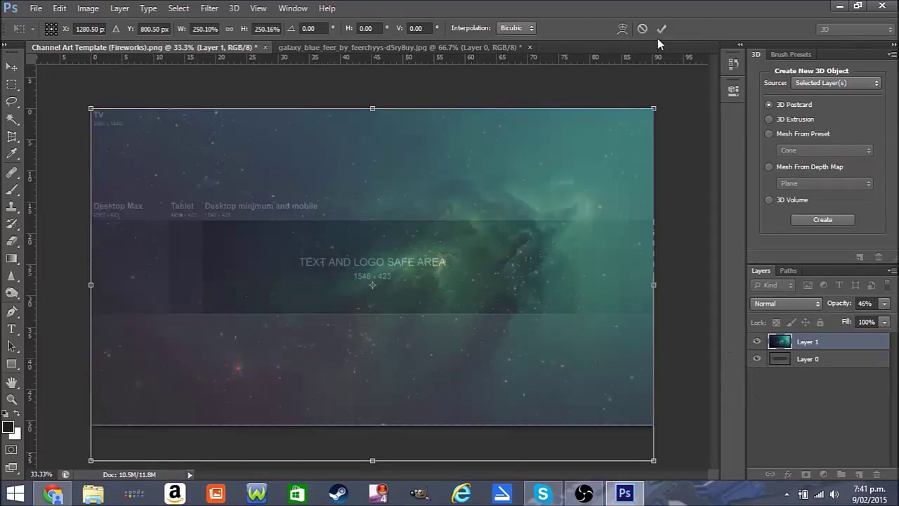
pyautogui.click(661, 31)
# Move the galaxy image down over the template.
pyautogui.moveTo(395, 195); pyautogui.dragTo(399, 235)
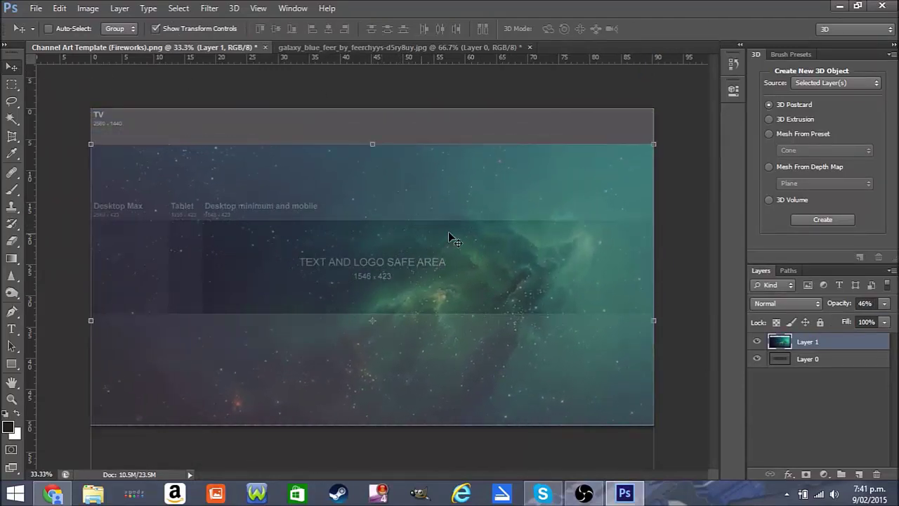
pyautogui.moveTo(482, 235); pyautogui.dragTo(491, 278)
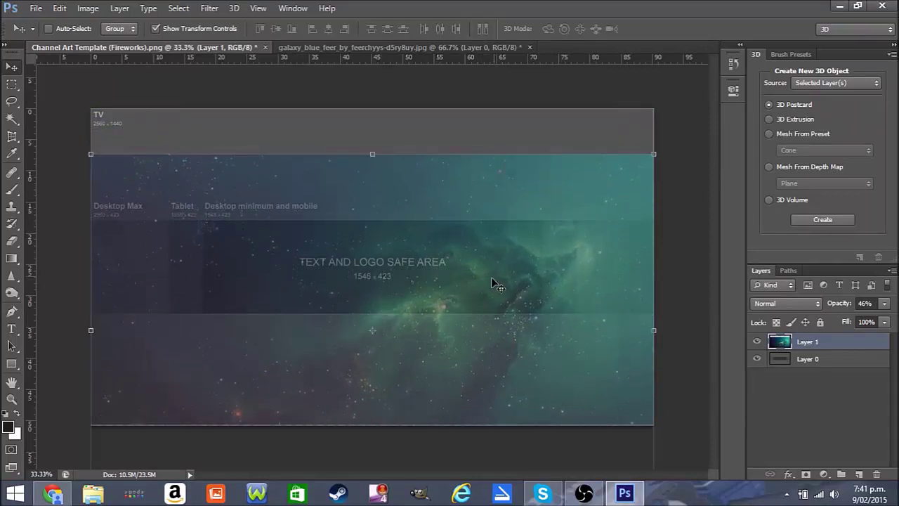
pyautogui.click(13, 330)
# Set the type font to I Love Disaster and draw a text box across the safe area.
pyautogui.click(139, 29)
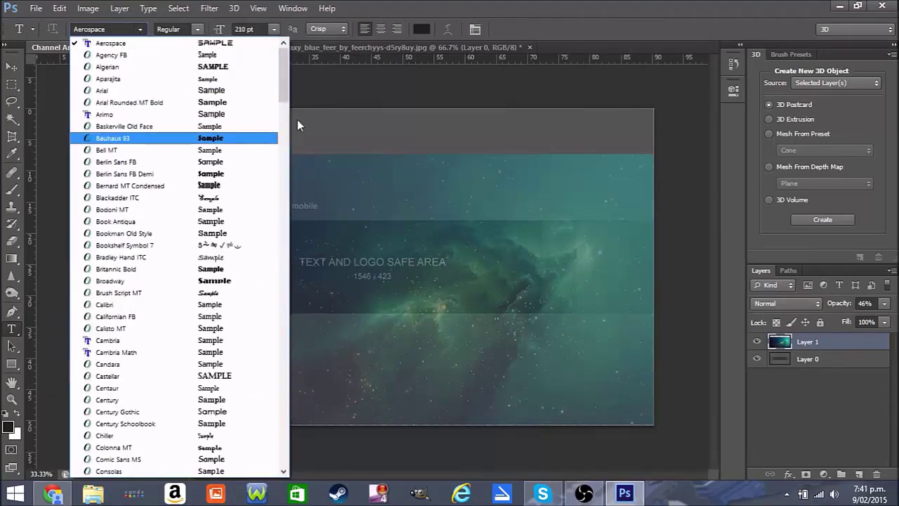
pyautogui.moveTo(285, 75); pyautogui.dragTo(282, 173)
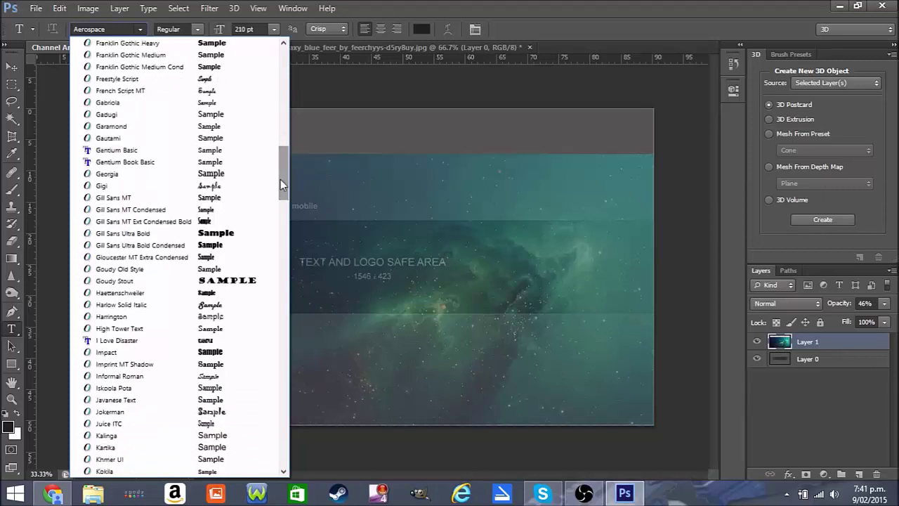
pyautogui.click(117, 340)
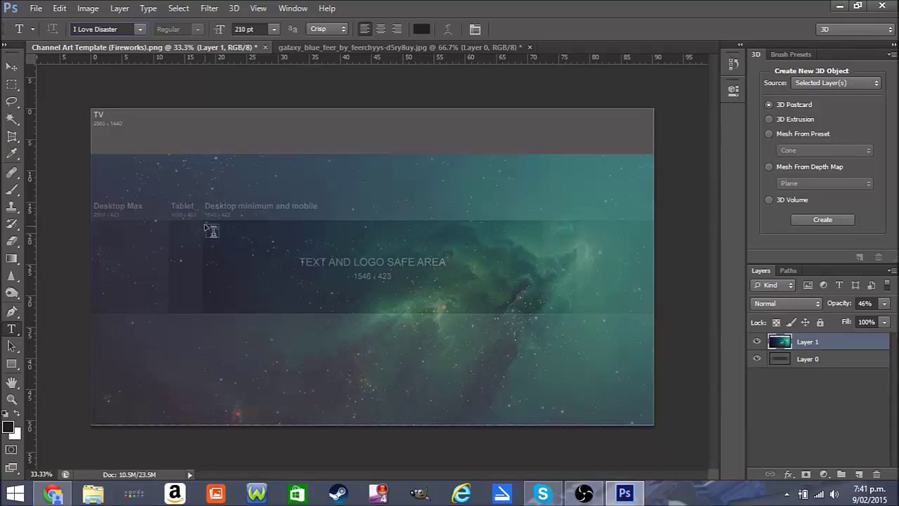
pyautogui.moveTo(207, 225); pyautogui.dragTo(575, 309)
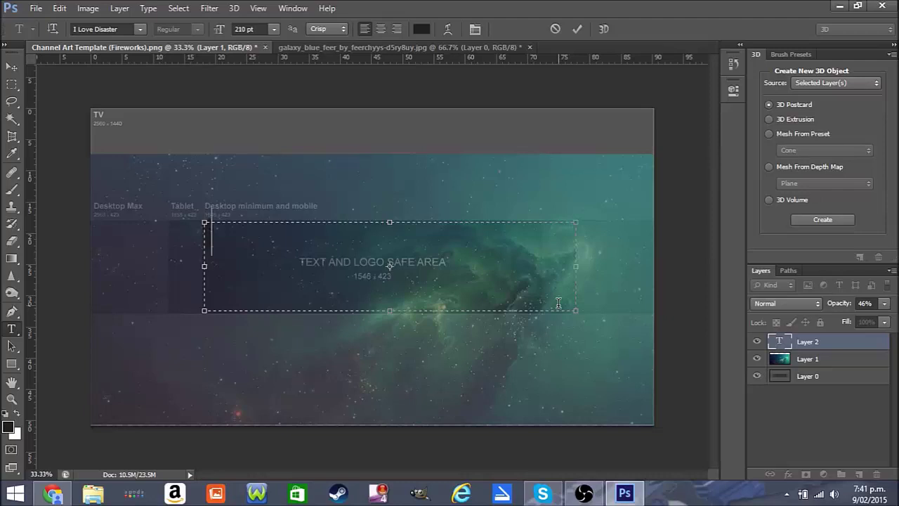
# Clear the test text from the box and set the font size to 500 pt.
pyautogui.write('Hi')
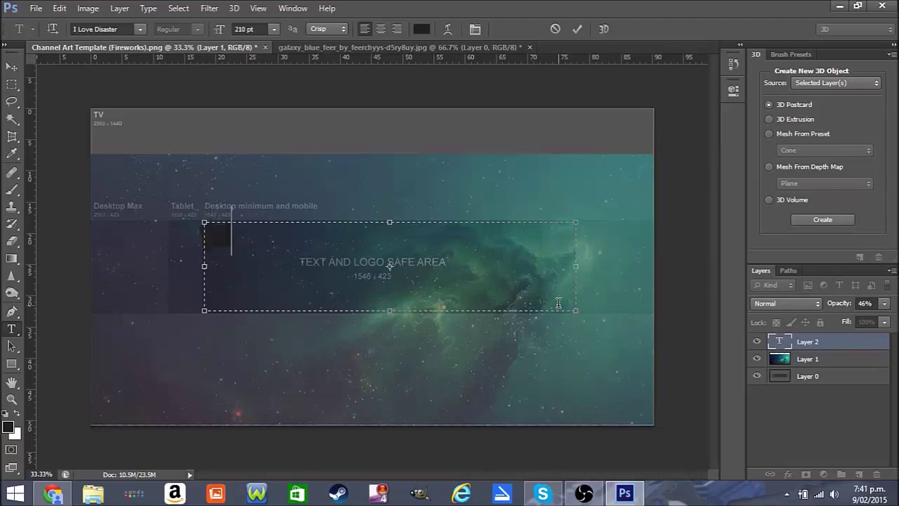
pyautogui.press('BackSpace')
pyautogui.press('BackSpace')
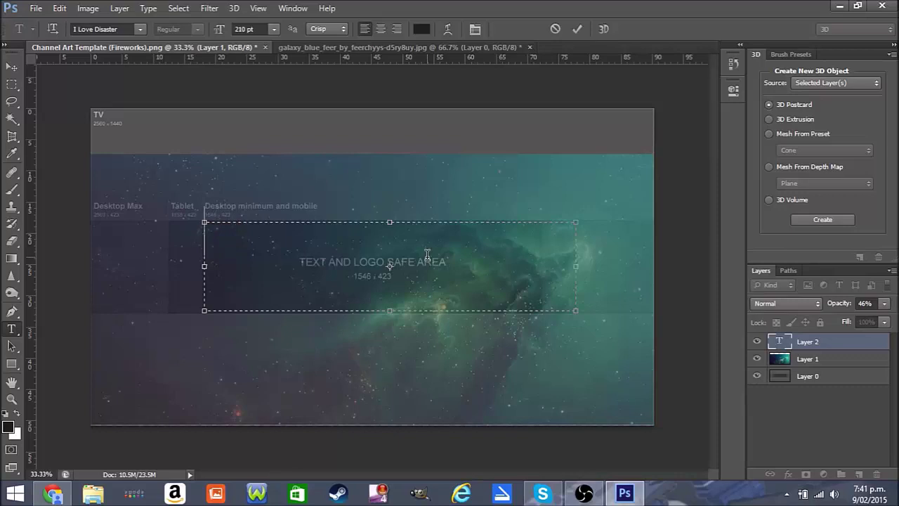
pyautogui.write('Hi')
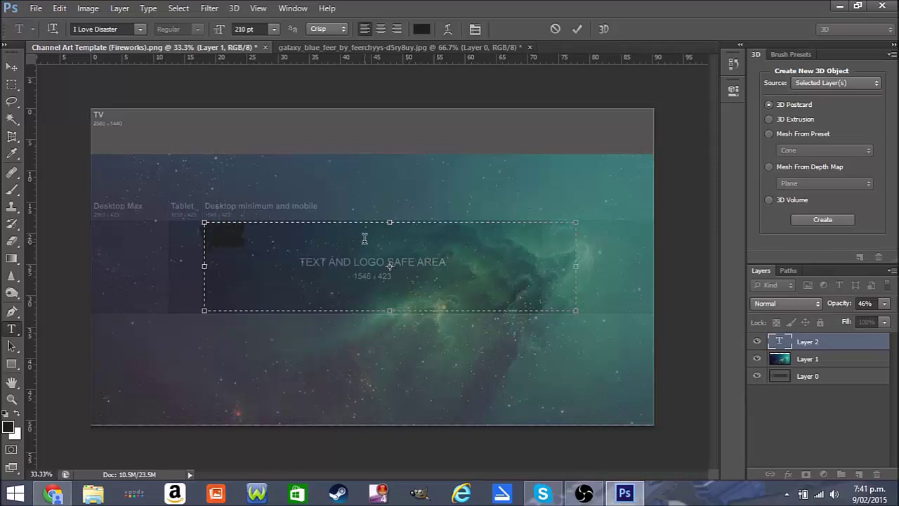
pyautogui.hotkey('ctrl', 'a')
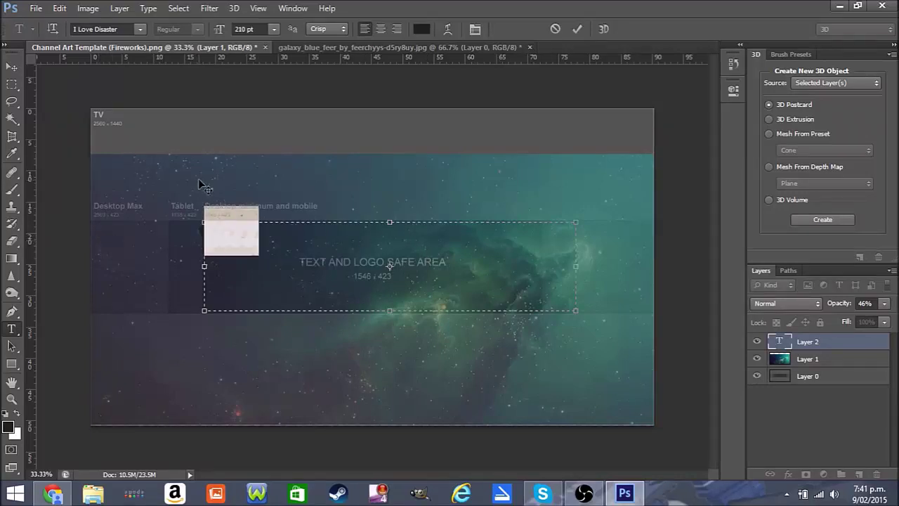
pyautogui.press('BackSpace')
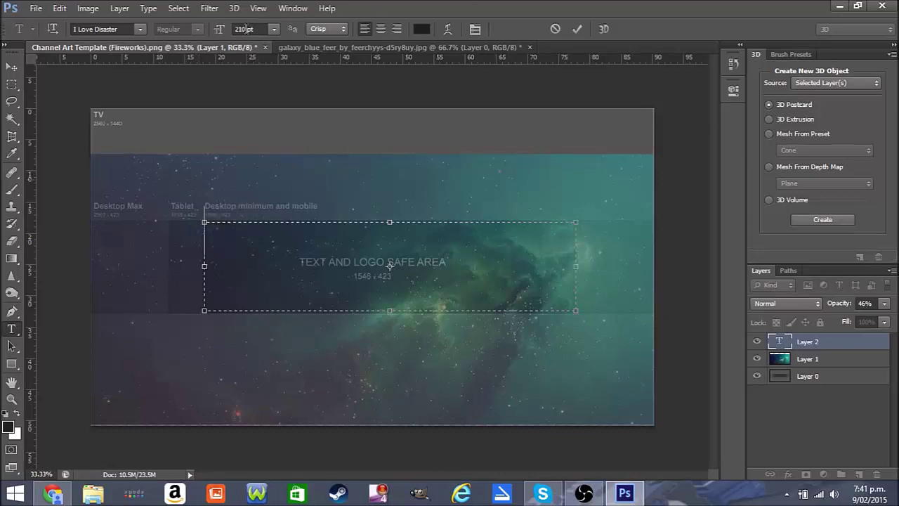
pyautogui.click(220, 28)
pyautogui.write('5')
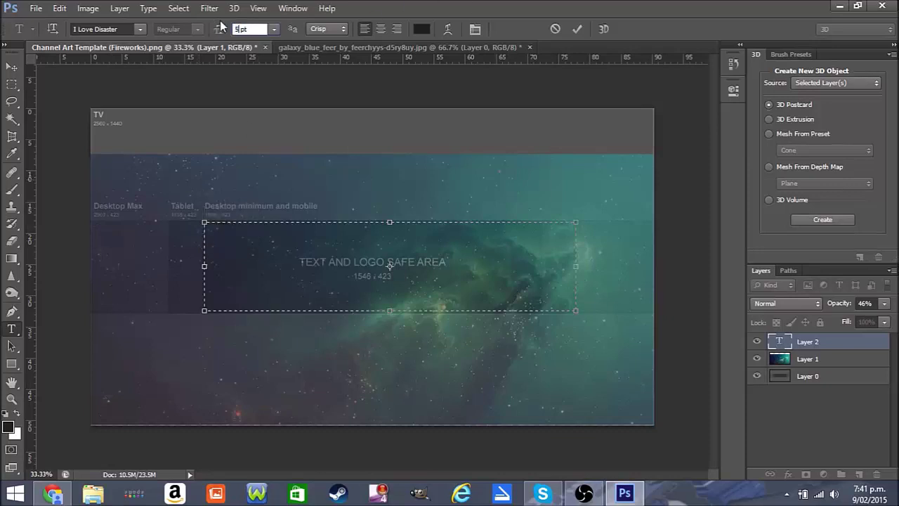
pyautogui.write('00')
pyautogui.press('Return')
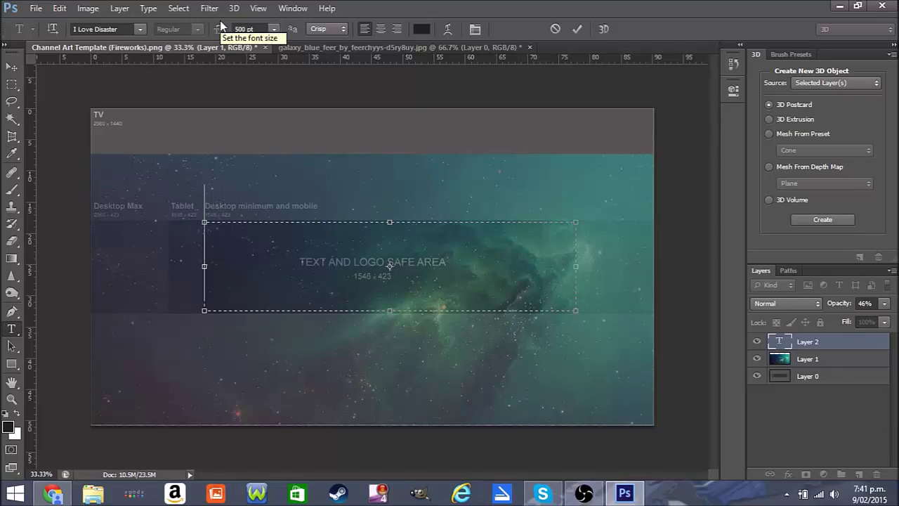
# Type and commit the EGGZ text, then move it about 145 px right.
pyautogui.write('I ')
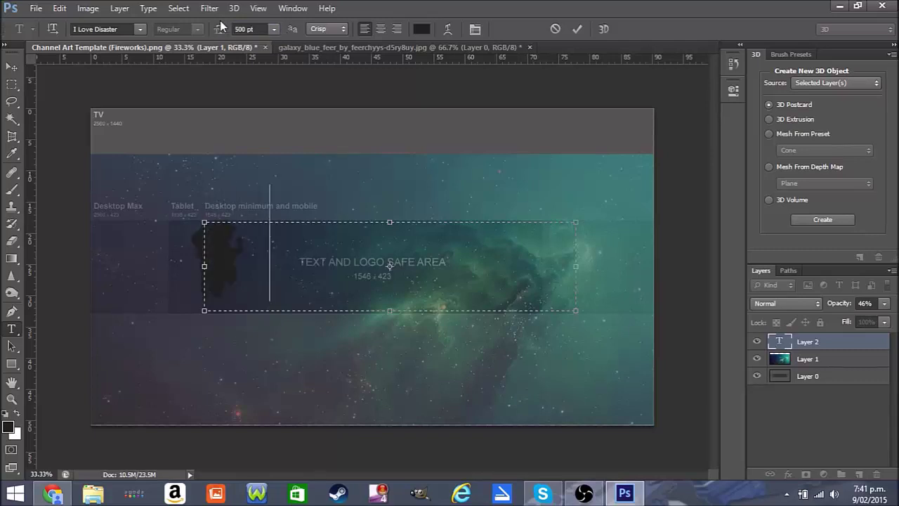
pyautogui.write('L')
pyautogui.click(295, 213)
pyautogui.press('Right')
pyautogui.write('o')
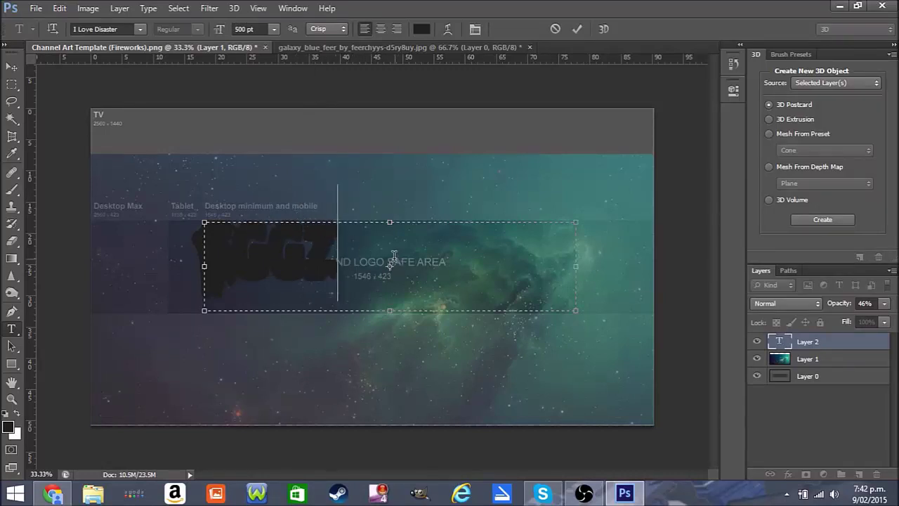
pyautogui.moveTo(350, 252); pyautogui.dragTo(202, 251)
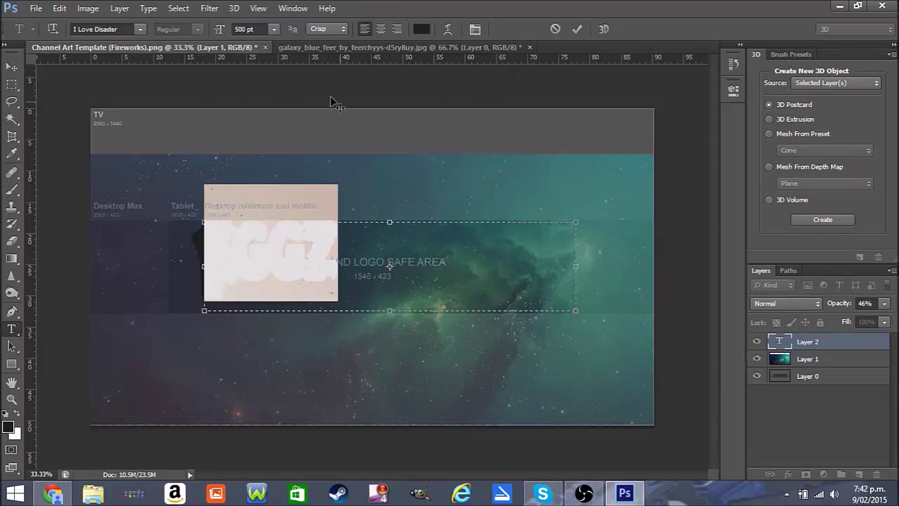
pyautogui.click(576, 29)
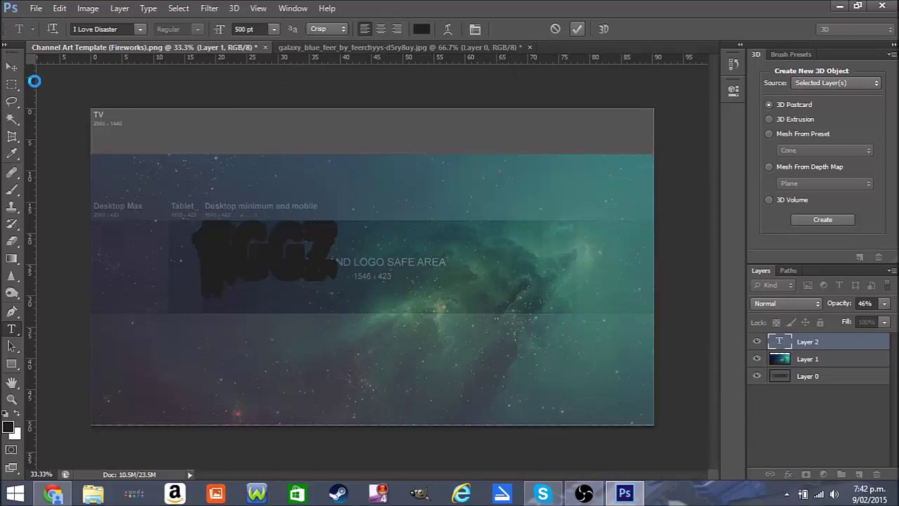
pyautogui.click(11, 66)
pyautogui.moveTo(253, 254); pyautogui.dragTo(354, 262)
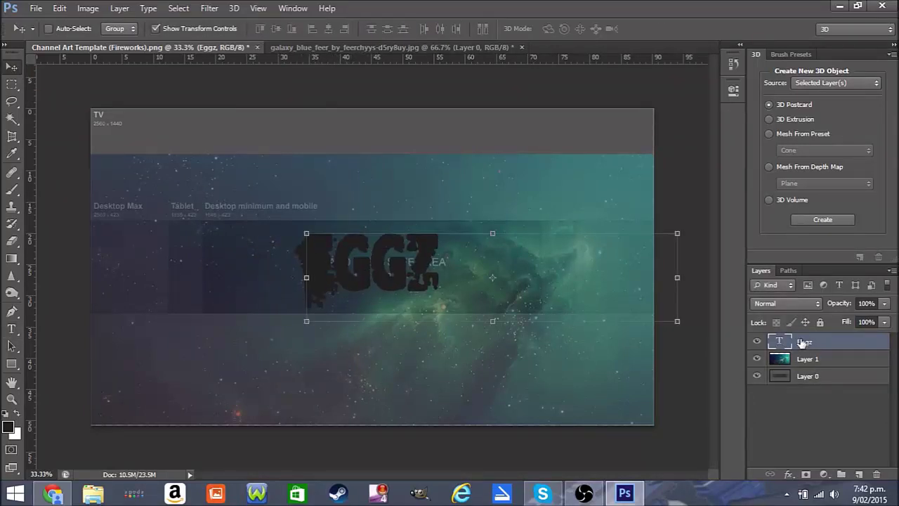
# Convert the EGGZ text layer into a new 3D extrusion.
pyautogui.click(234, 8)
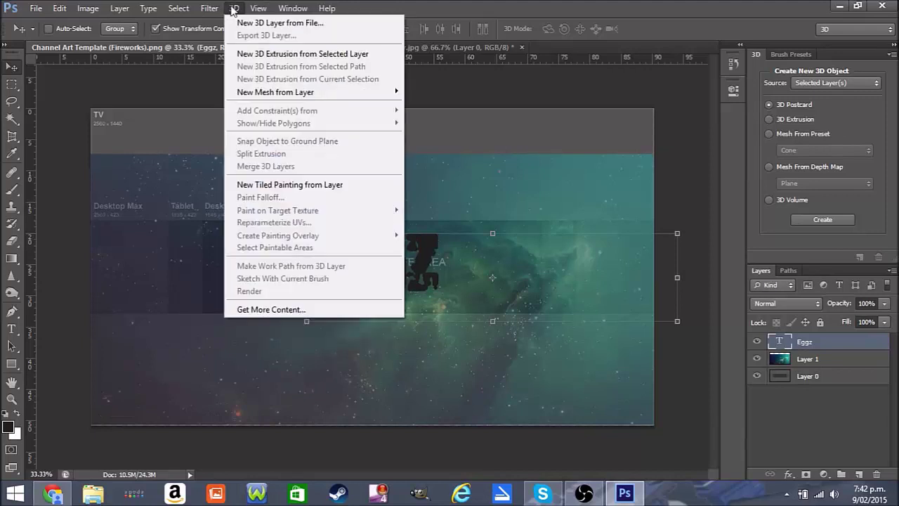
pyautogui.click(281, 54)
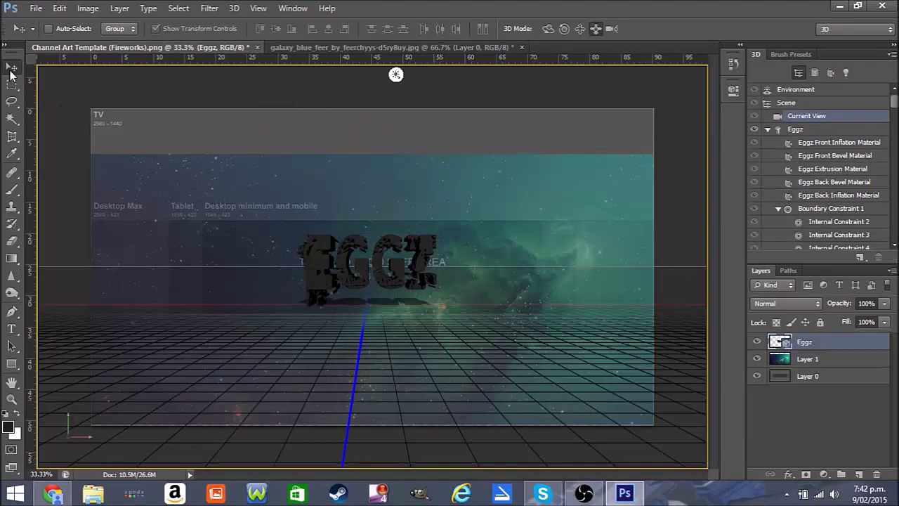
# Rotate, pan and slide the 3D EGGZ text to a new angle, then list the scene's lights.
pyautogui.click(551, 32)
pyautogui.moveTo(446, 233)
pyautogui.mouseDown()
pyautogui.moveTo(442, 239)
pyautogui.moveTo(439, 224)
pyautogui.mouseUp()
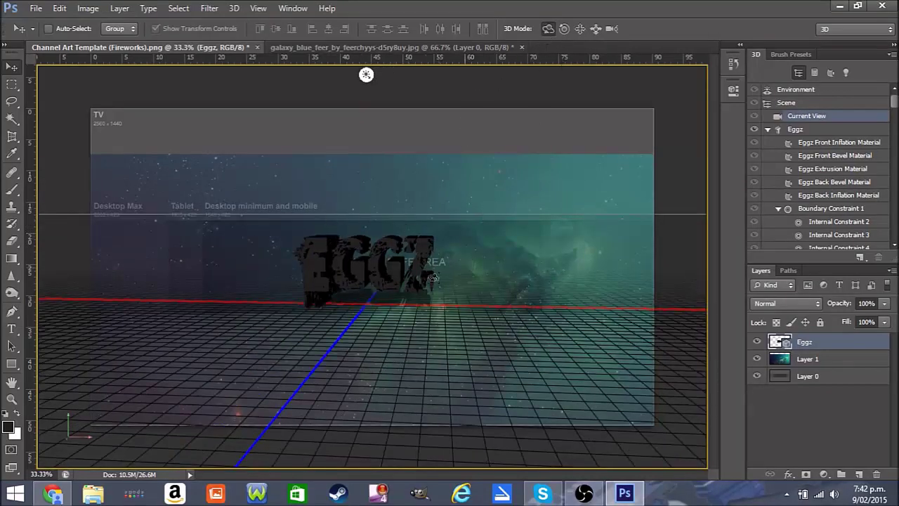
pyautogui.moveTo(473, 228)
pyautogui.mouseDown()
pyautogui.moveTo(469, 239)
pyautogui.moveTo(473, 226)
pyautogui.mouseUp()
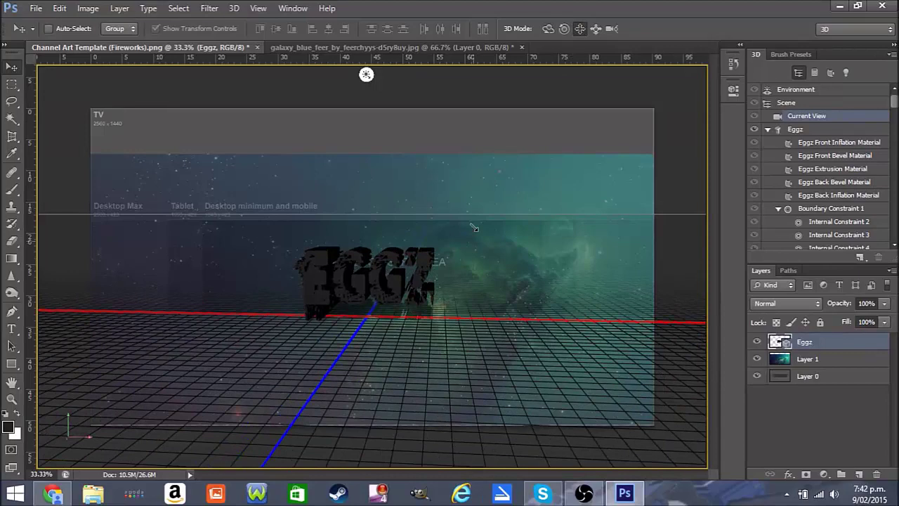
pyautogui.moveTo(474, 228); pyautogui.dragTo(488, 292)
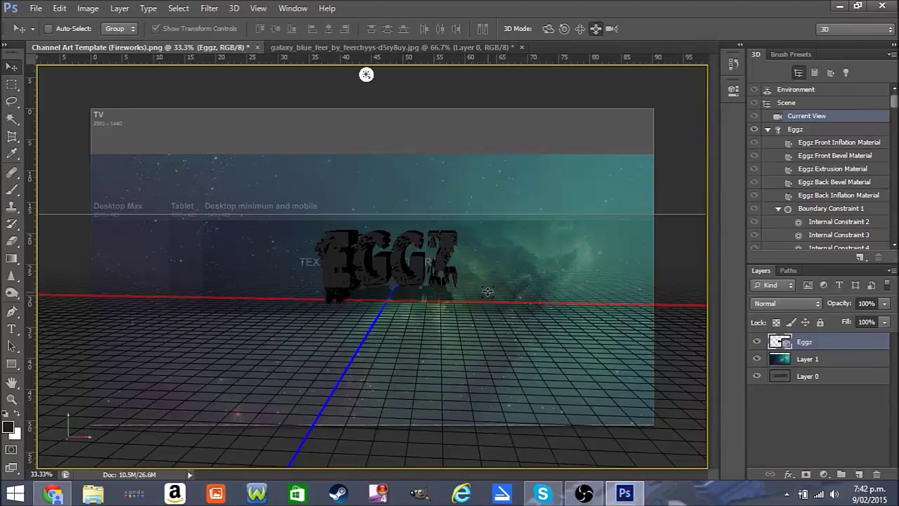
pyautogui.click(548, 29)
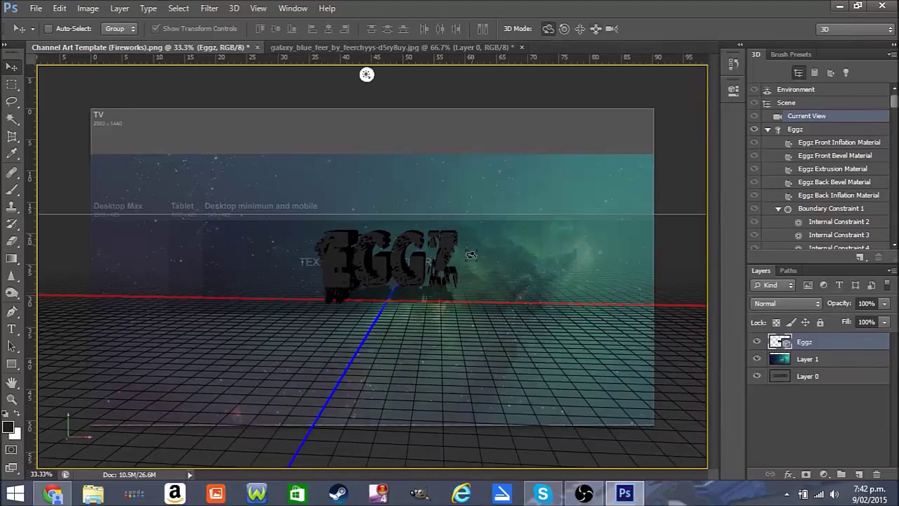
pyautogui.moveTo(474, 267); pyautogui.dragTo(470, 266)
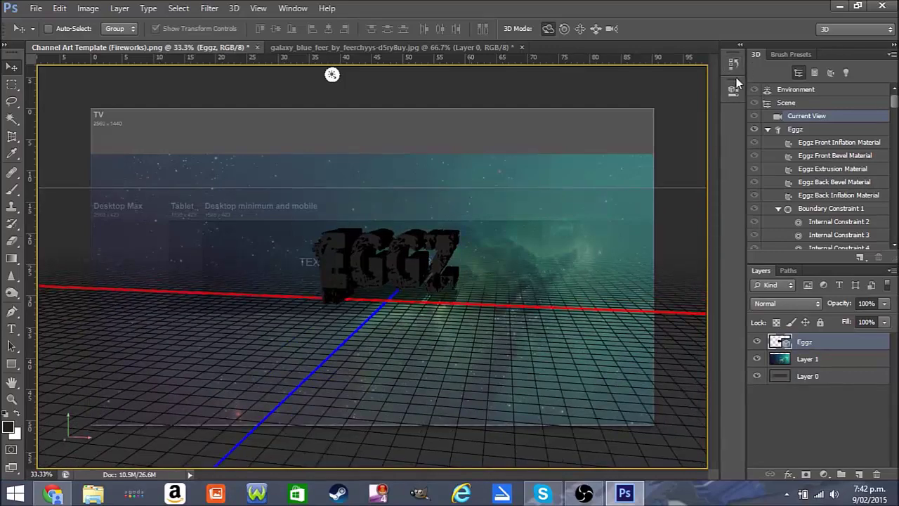
pyautogui.click(847, 74)
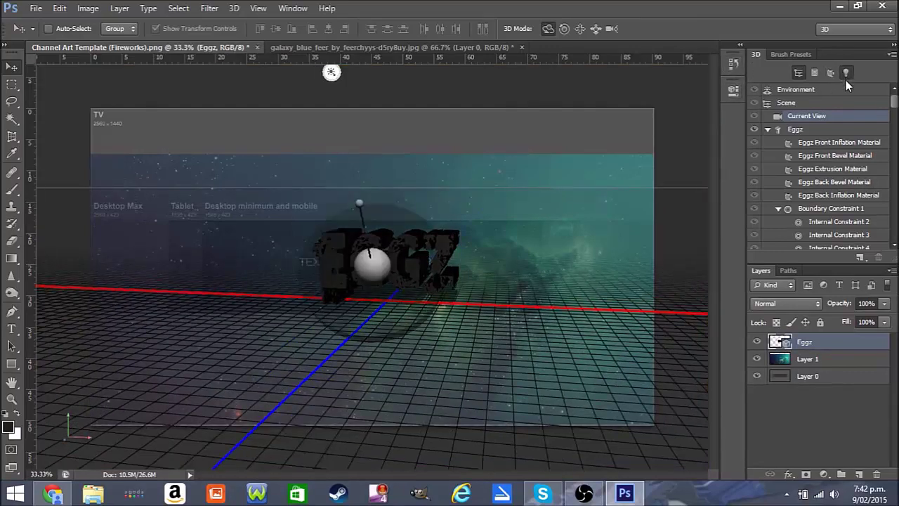
# Turn off Infinite Light 1's shadow and apply the Mardi Gras lighting preset.
pyautogui.click(731, 94)
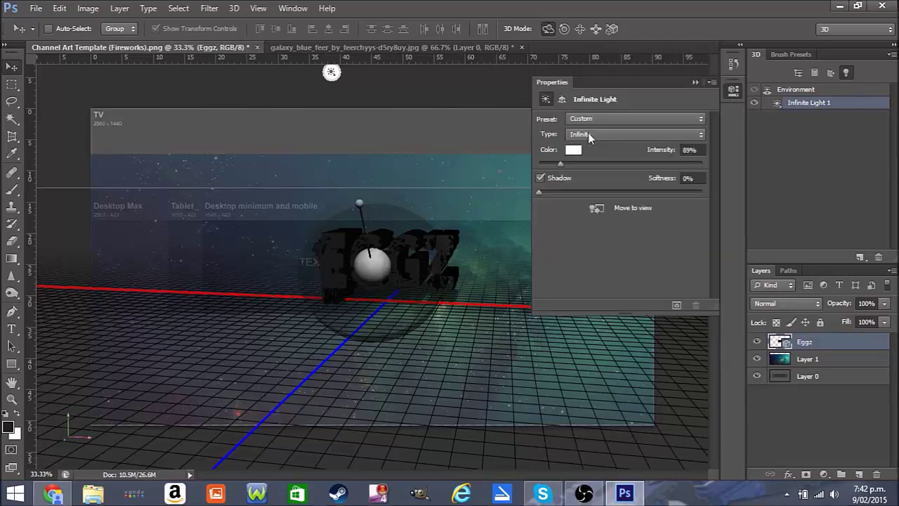
pyautogui.click(540, 179)
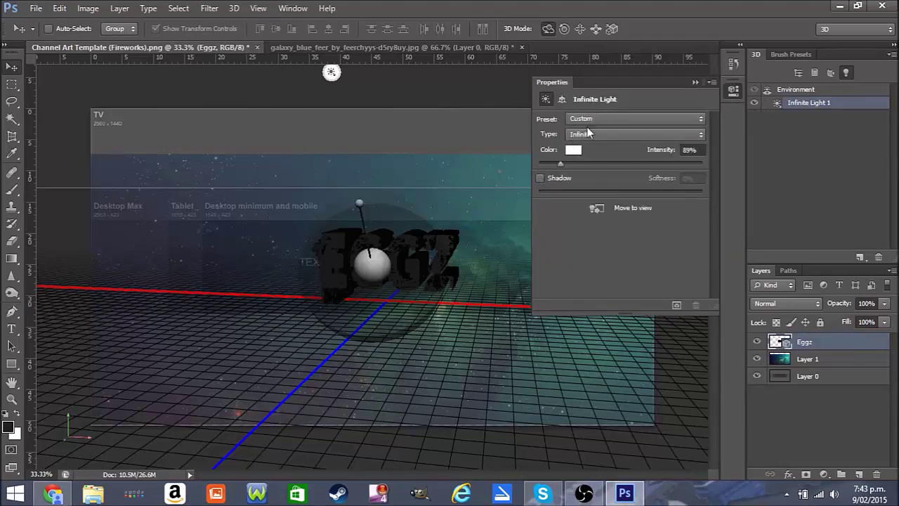
pyautogui.click(629, 120)
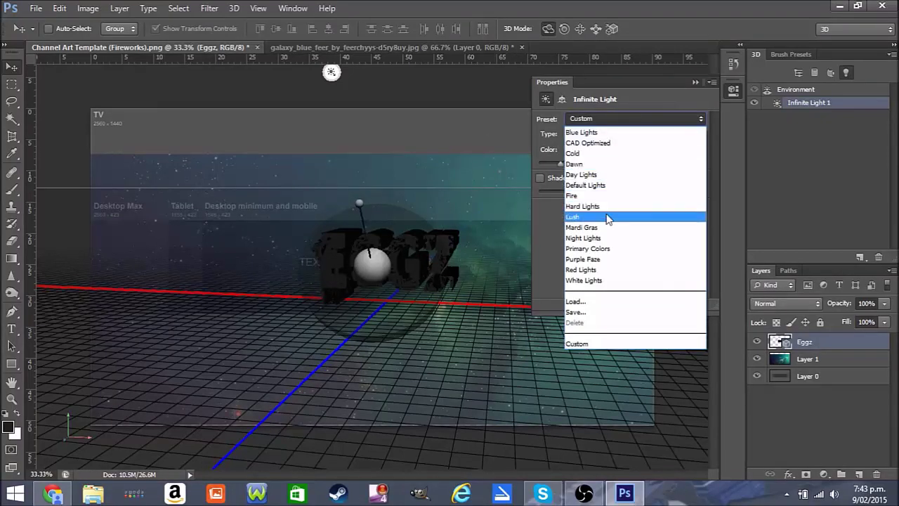
pyautogui.click(606, 226)
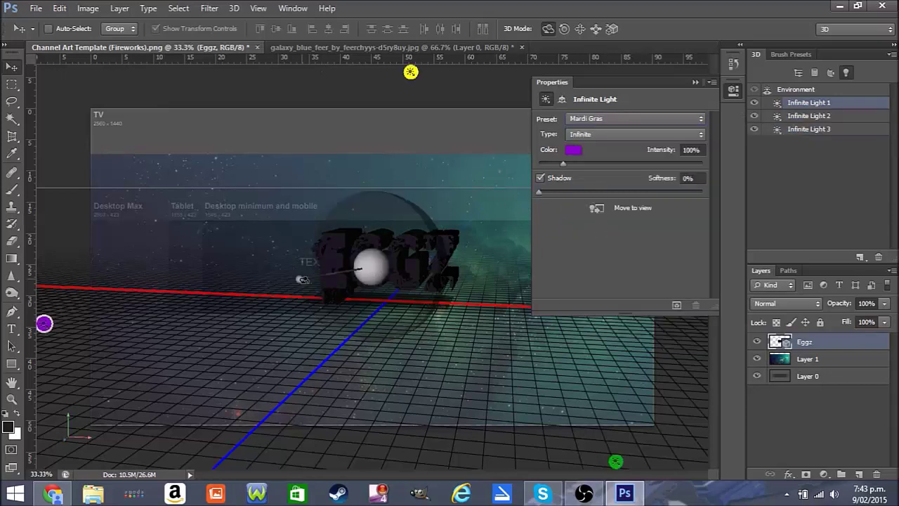
pyautogui.click(10, 85)
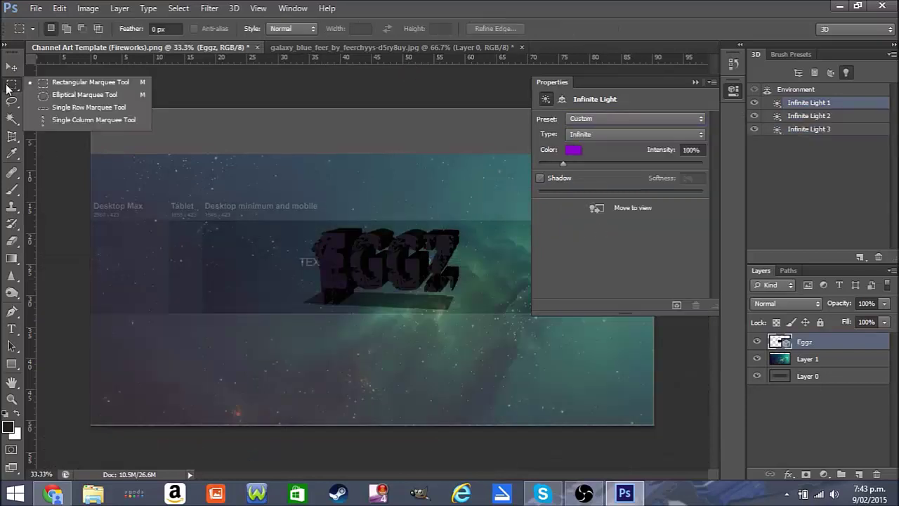
# Dismiss the marquee tool flyout and collapse the floating light Properties panel.
pyautogui.click(363, 117)
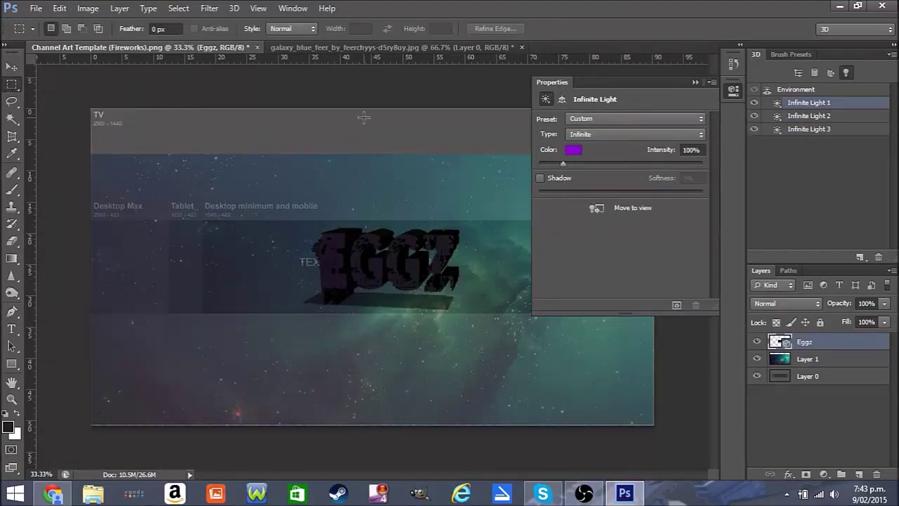
pyautogui.click(693, 82)
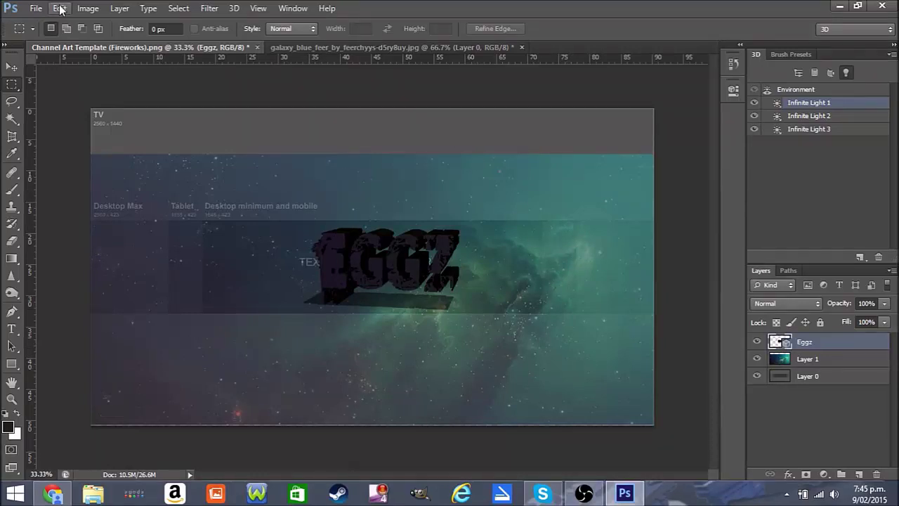
# Open images.jpg, the Minecraft character picture.
pyautogui.click(34, 8)
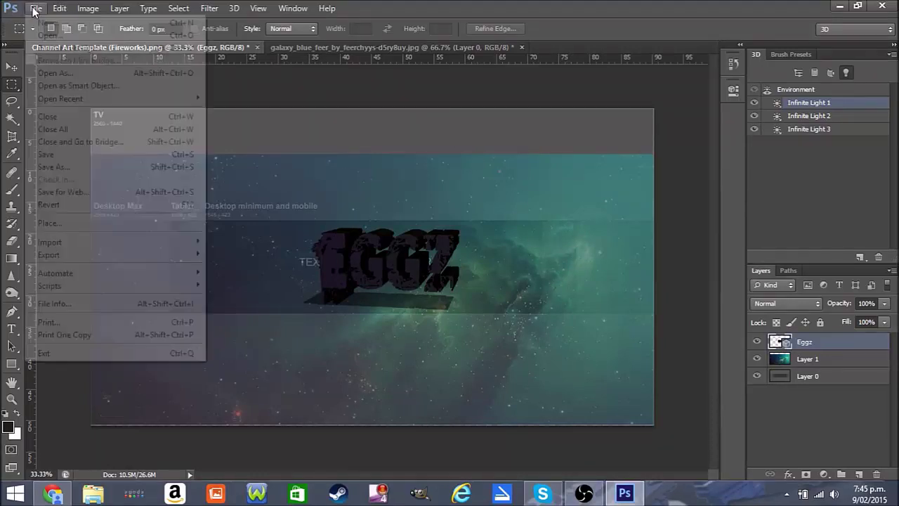
pyautogui.click(58, 36)
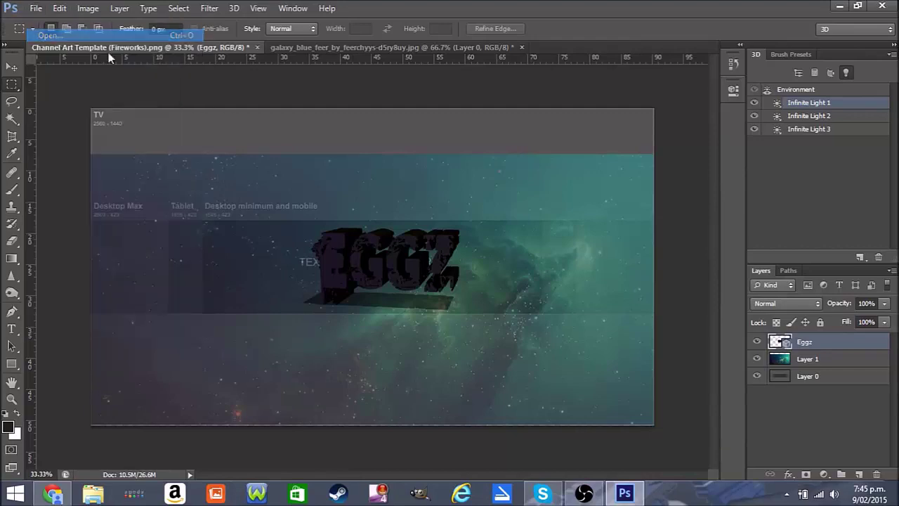
pyautogui.moveTo(576, 141); pyautogui.dragTo(580, 281)
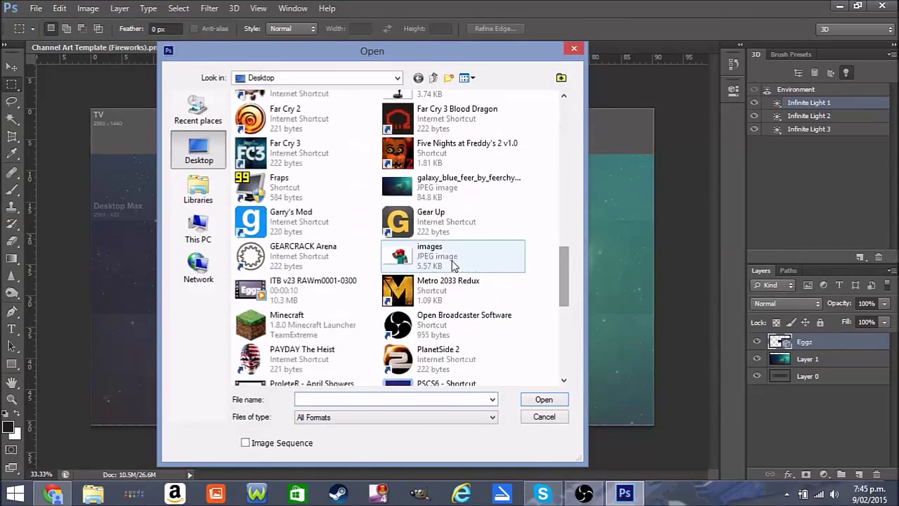
pyautogui.doubleClick(451, 260)
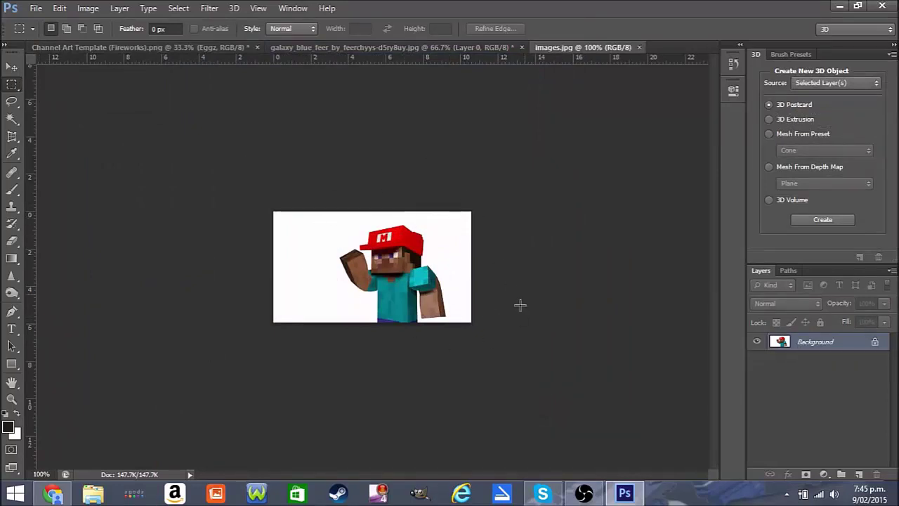
# Convert the character's Background into Layer 0 and drag it into the channel art document.
pyautogui.doubleClick(815, 342)
pyautogui.click(637, 250)
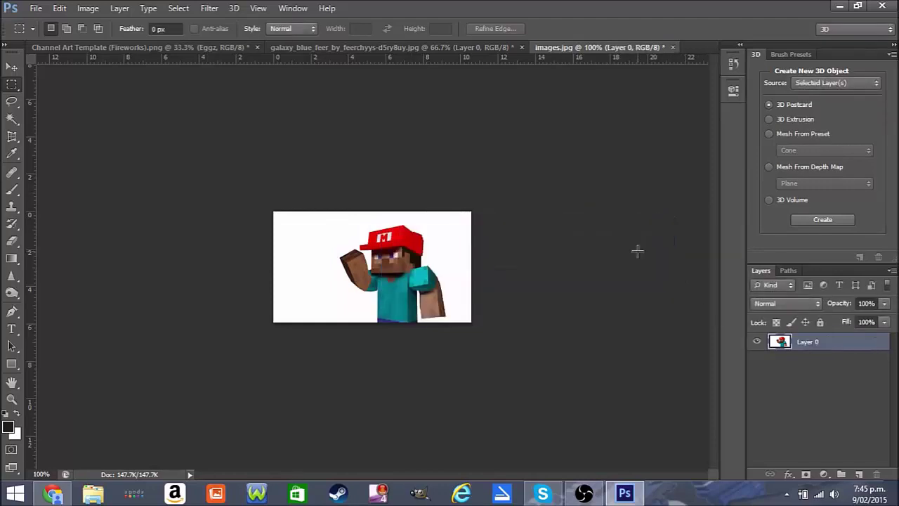
pyautogui.click(12, 66)
pyautogui.moveTo(359, 257); pyautogui.dragTo(523, 244)
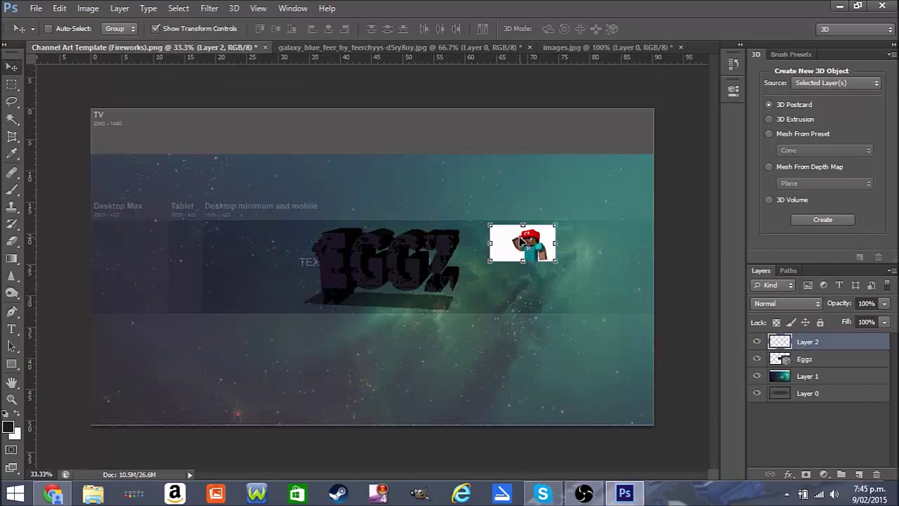
# Free-transform the dropped Minecraft character into place beside the EGGZ text and apply it.
pyautogui.hotkey('ctrl', 't')
pyautogui.moveTo(549, 232); pyautogui.dragTo(531, 259)
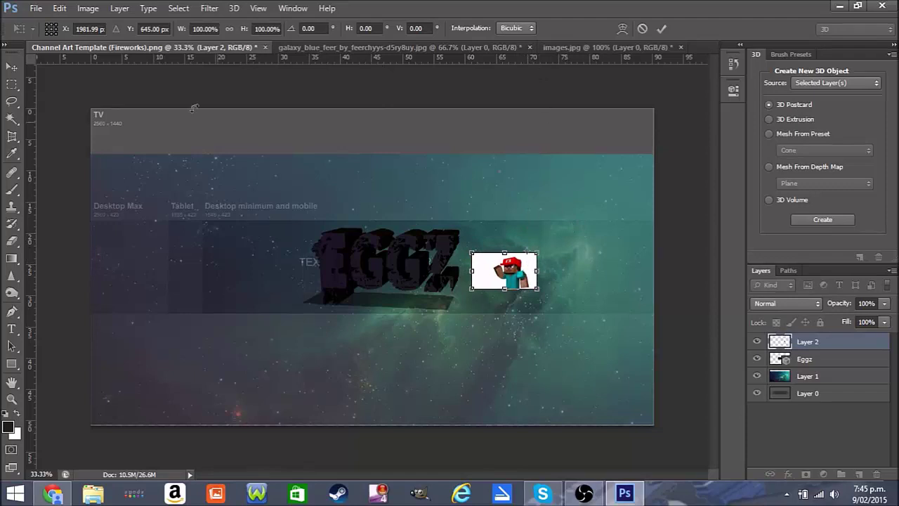
pyautogui.click(12, 119)
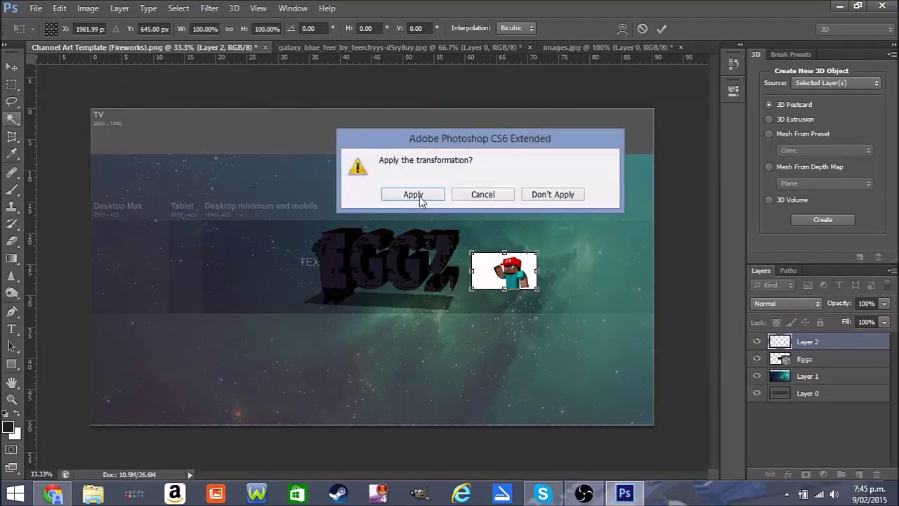
pyautogui.click(413, 194)
# Magic Wand-select the character's white background, delete it, and deselect.
pyautogui.click(12, 121)
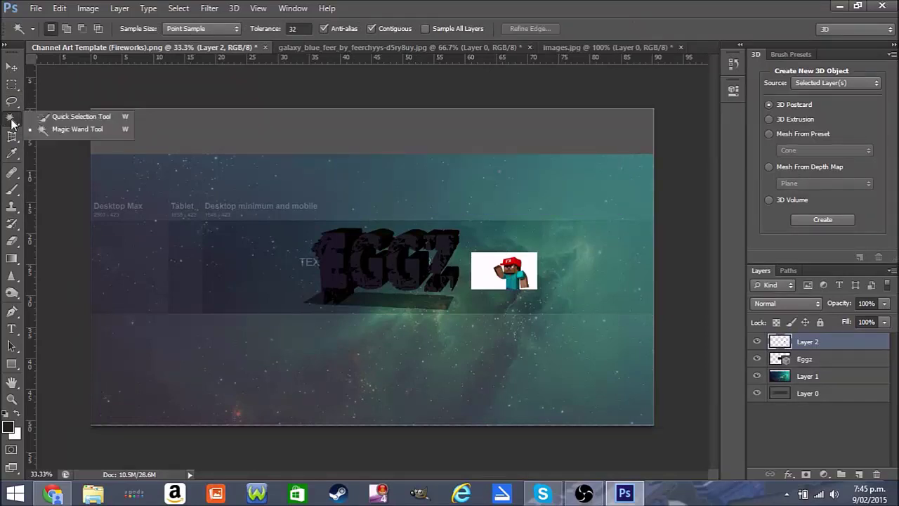
pyautogui.click(56, 130)
pyautogui.click(486, 260)
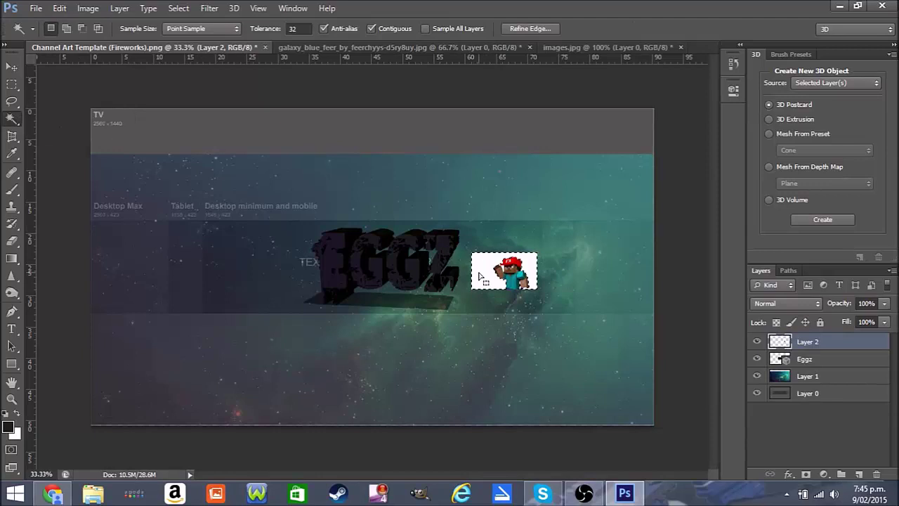
pyautogui.press('Delete')
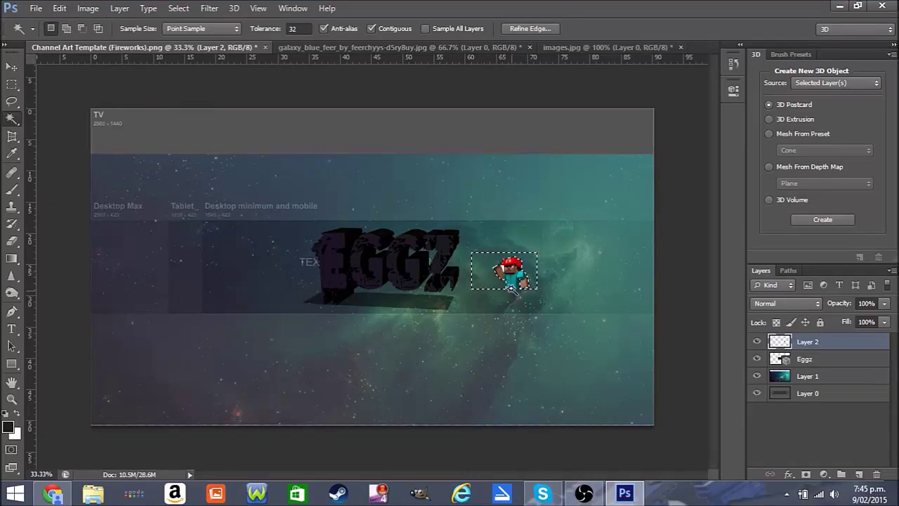
pyautogui.hotkey('ctrl', 'd')
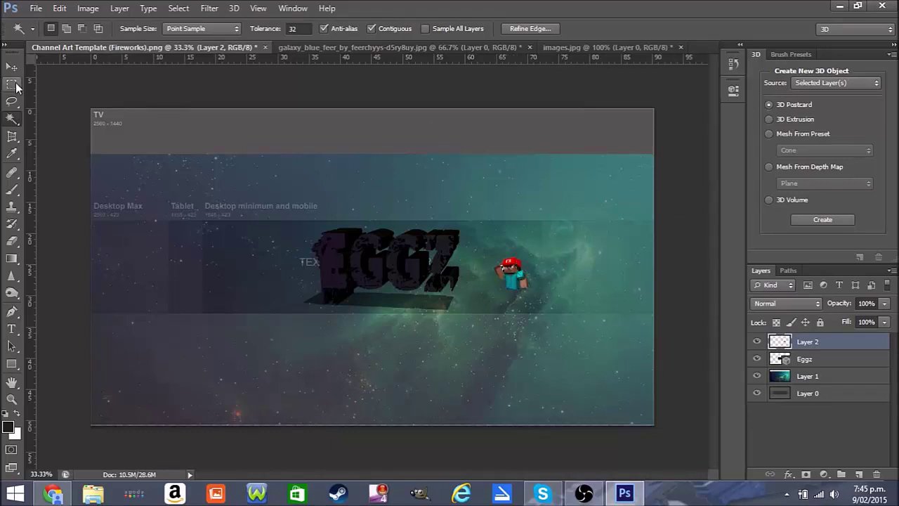
# Drag the Minecraft character with the Move tool onto the left end of EGGZ.
pyautogui.click(11, 67)
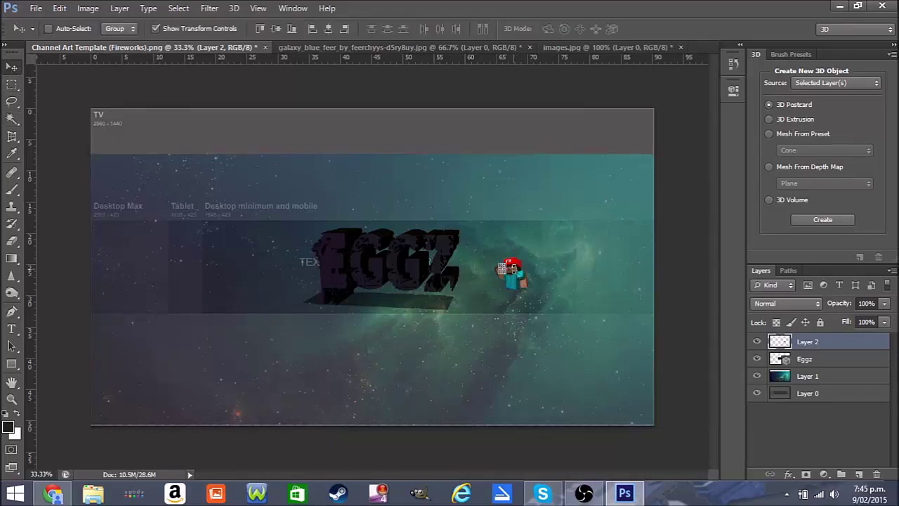
pyautogui.click(11, 83)
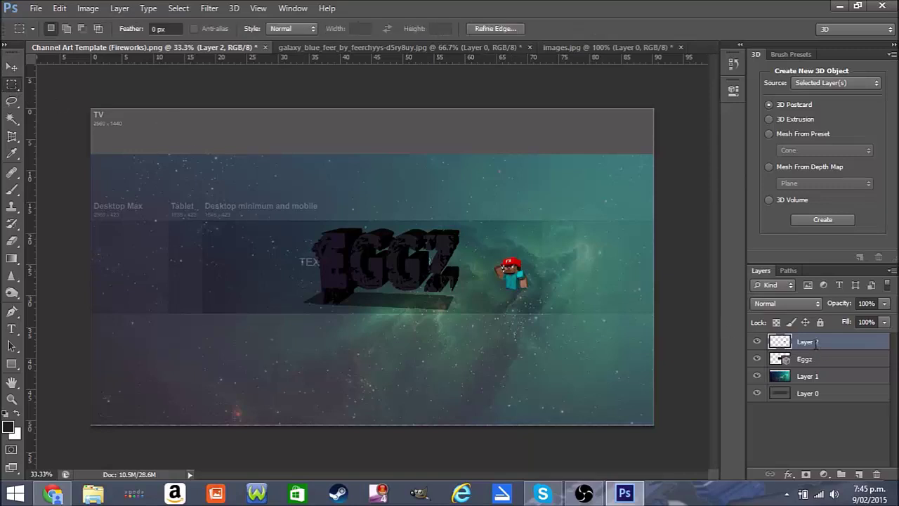
pyautogui.doubleClick(815, 342)
pyautogui.moveTo(353, 136); pyautogui.dragTo(377, 146)
pyautogui.click(11, 68)
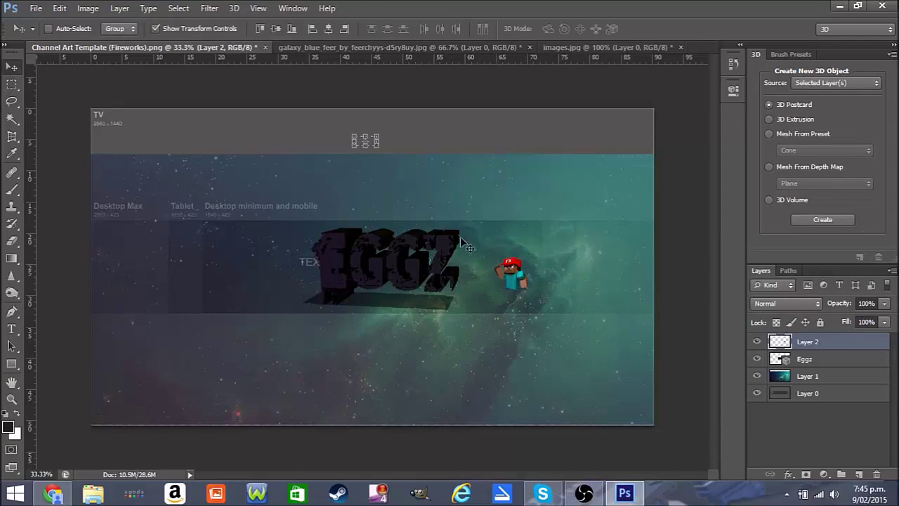
pyautogui.moveTo(500, 285); pyautogui.dragTo(327, 262)
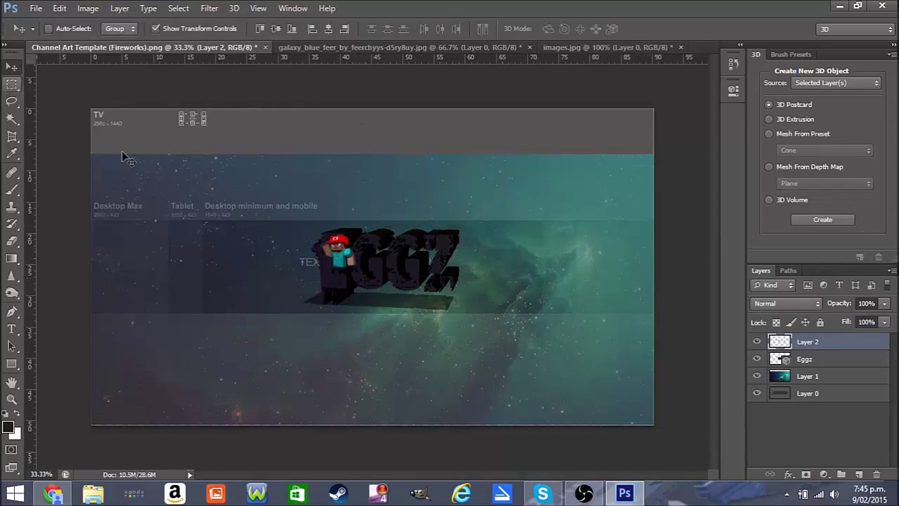
# Dismiss the Layer 2 Layer Style dialog unchanged and clear the stray rectangular selection.
pyautogui.click(12, 84)
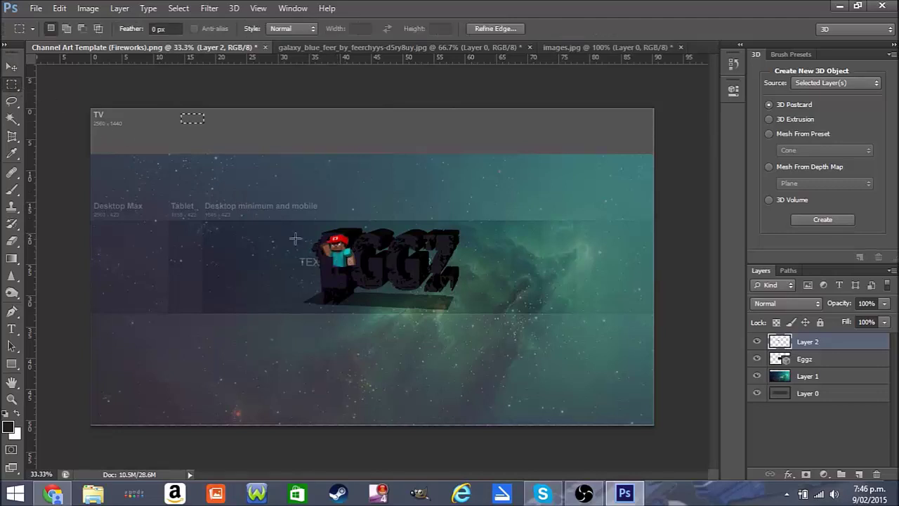
pyautogui.doubleClick(835, 341)
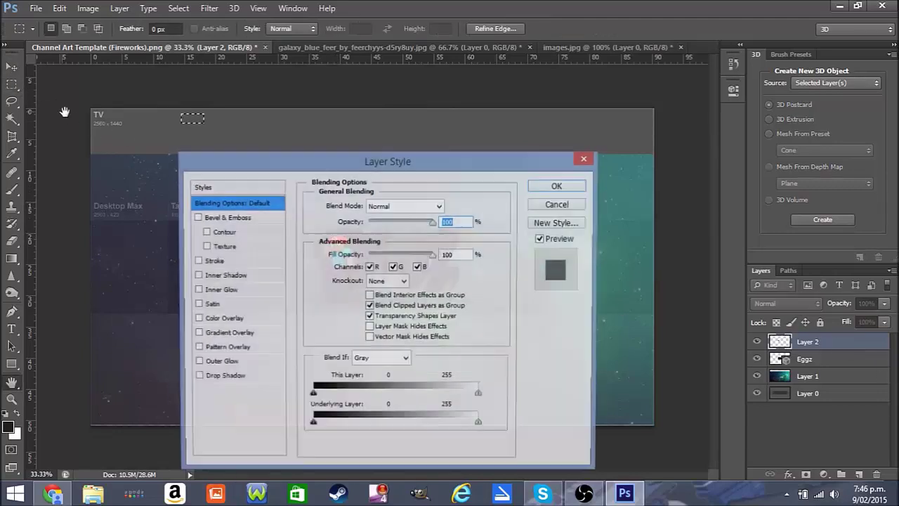
pyautogui.press('Escape')
pyautogui.click(368, 140)
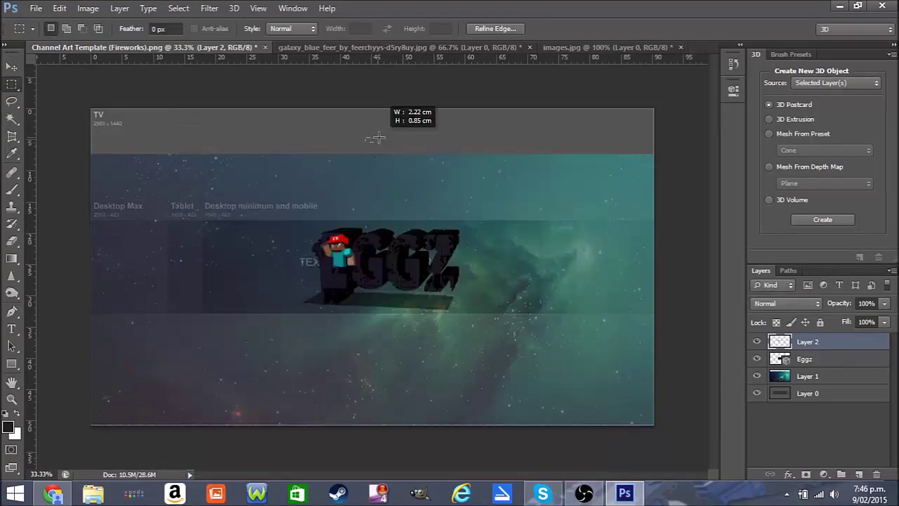
# Transform and reposition the character up-left, placing Layer 2 beneath the Eggz layer.
pyautogui.click(12, 66)
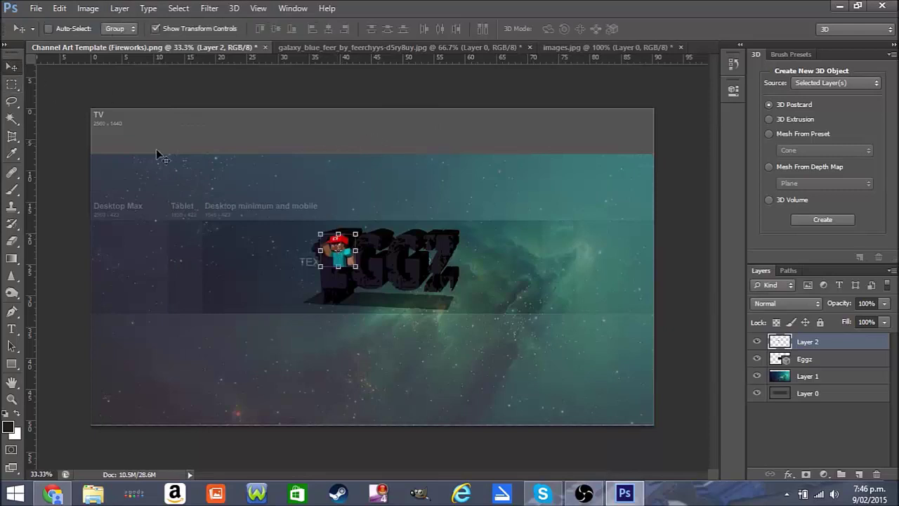
pyautogui.hotkey('ctrl', 't')
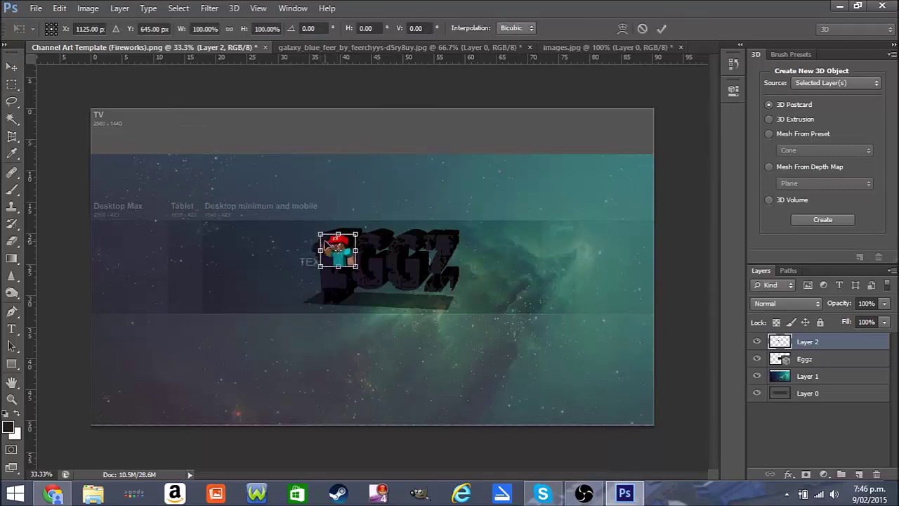
pyautogui.moveTo(355, 267); pyautogui.dragTo(416, 320)
pyautogui.hotkey('ctrl', 'z')
pyautogui.click(661, 29)
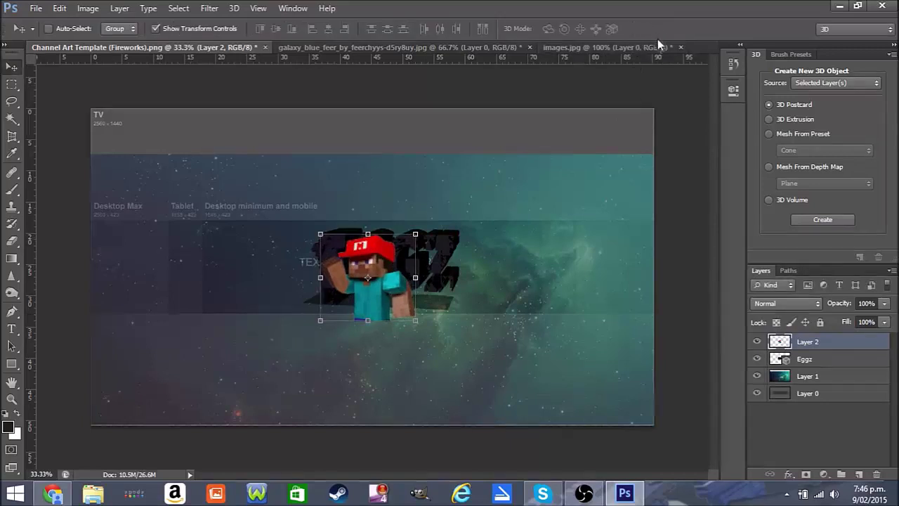
pyautogui.moveTo(369, 307); pyautogui.dragTo(338, 283)
pyautogui.moveTo(801, 351); pyautogui.dragTo(806, 374)
pyautogui.moveTo(322, 229); pyautogui.dragTo(325, 229)
# Tilt the character about 12° counter-clockwise, nudge it, and commit the transform.
pyautogui.moveTo(366, 205); pyautogui.dragTo(376, 167)
pyautogui.moveTo(315, 276); pyautogui.dragTo(312, 282)
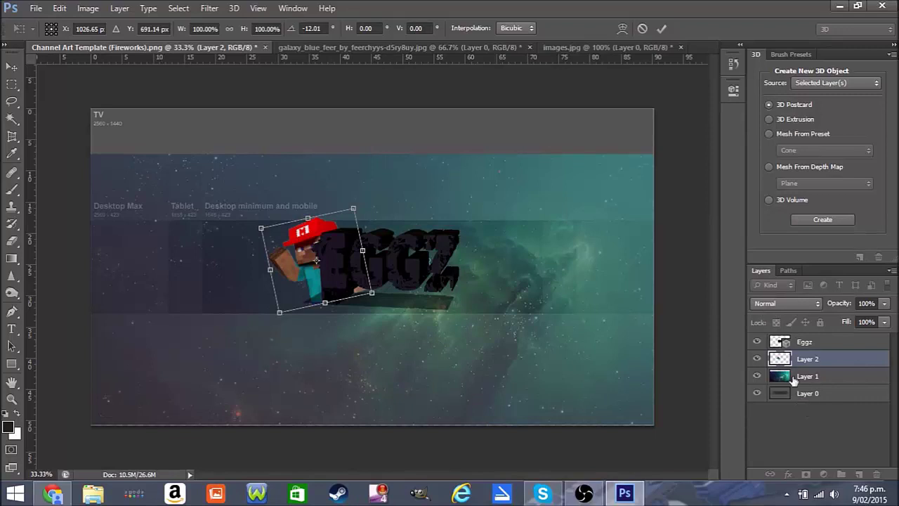
pyautogui.press('Return')
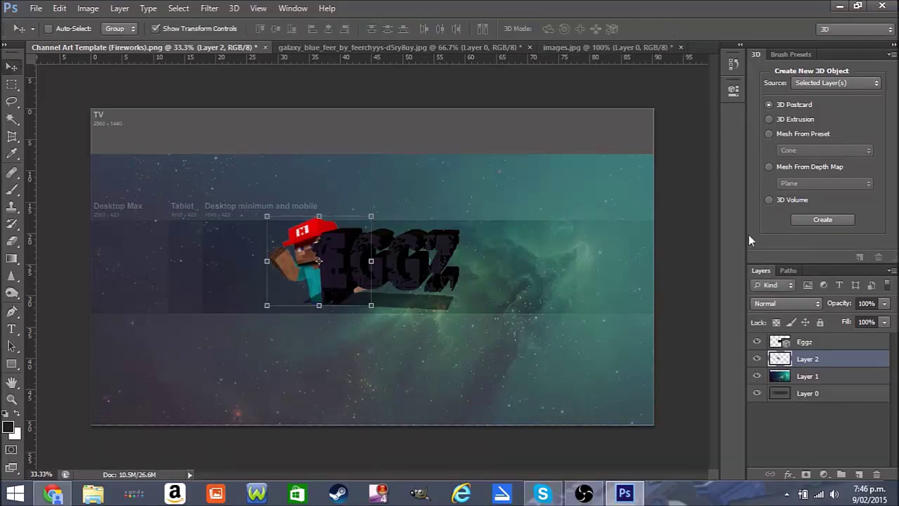
pyautogui.click(809, 395)
# Open and dismiss the Layer 0 options menu several times without choosing anything.
pyautogui.rightClick(808, 396)
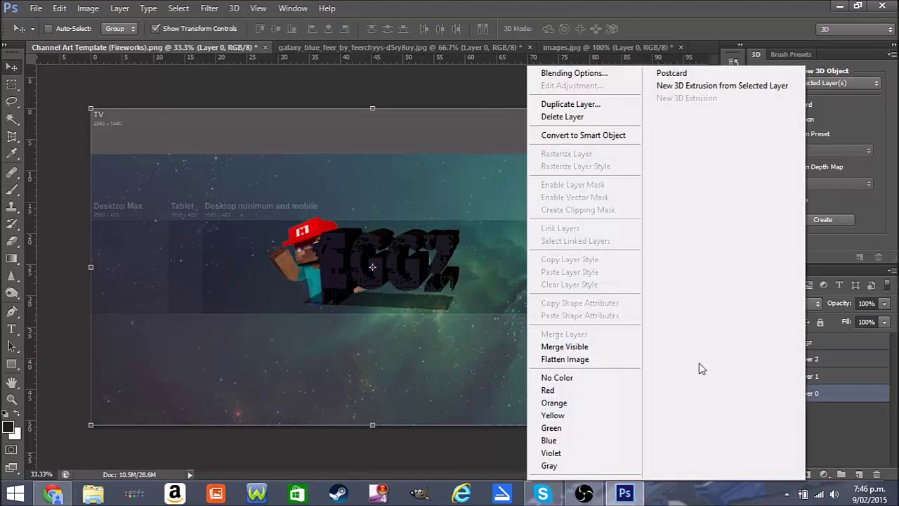
pyautogui.click(861, 424)
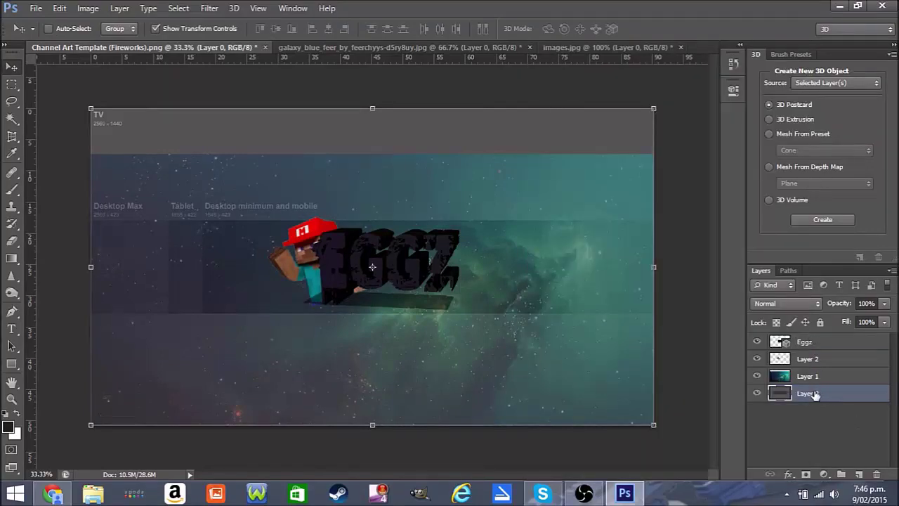
pyautogui.rightClick(805, 395)
pyautogui.click(836, 438)
pyautogui.rightClick(797, 394)
pyautogui.click(856, 437)
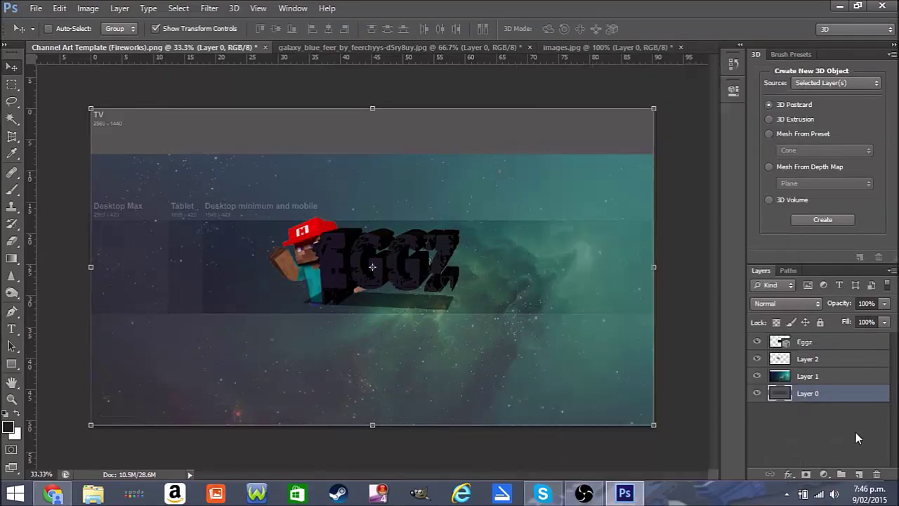
# Raise the galaxy Layer 1 opacity from 46% to 100%.
pyautogui.click(827, 380)
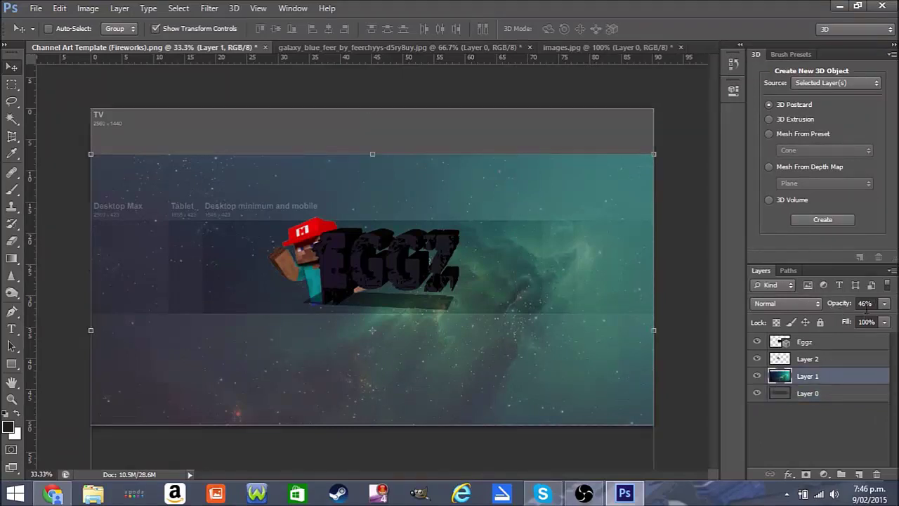
pyautogui.click(886, 304)
pyautogui.moveTo(864, 322); pyautogui.dragTo(891, 322)
pyautogui.click(816, 439)
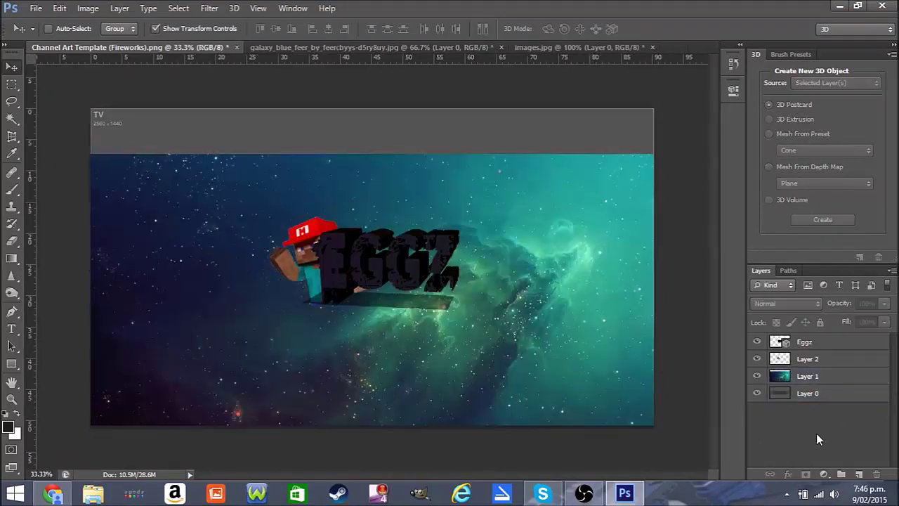